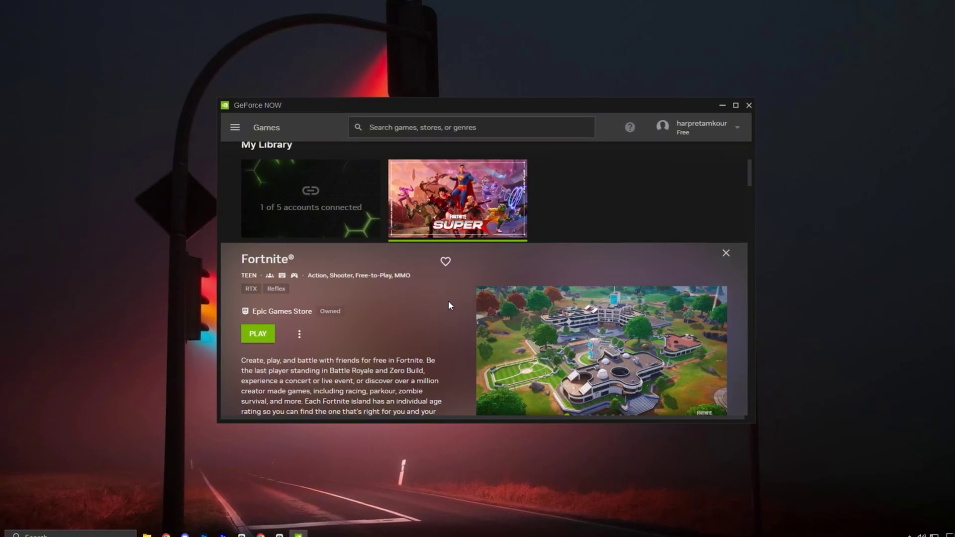
Step: Review the store account connections from the library, then the System and Connections pages of the settings
left_click(319, 197)
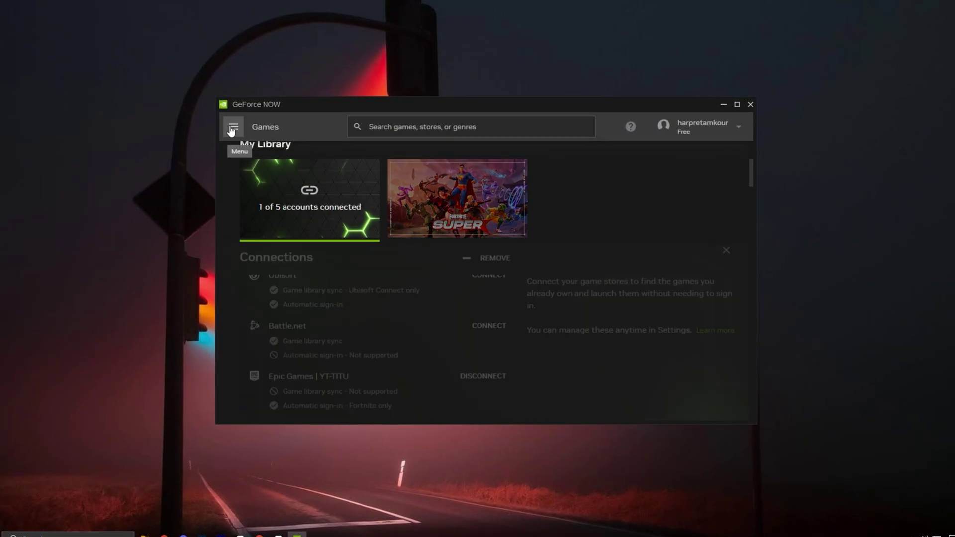
left_click(232, 129)
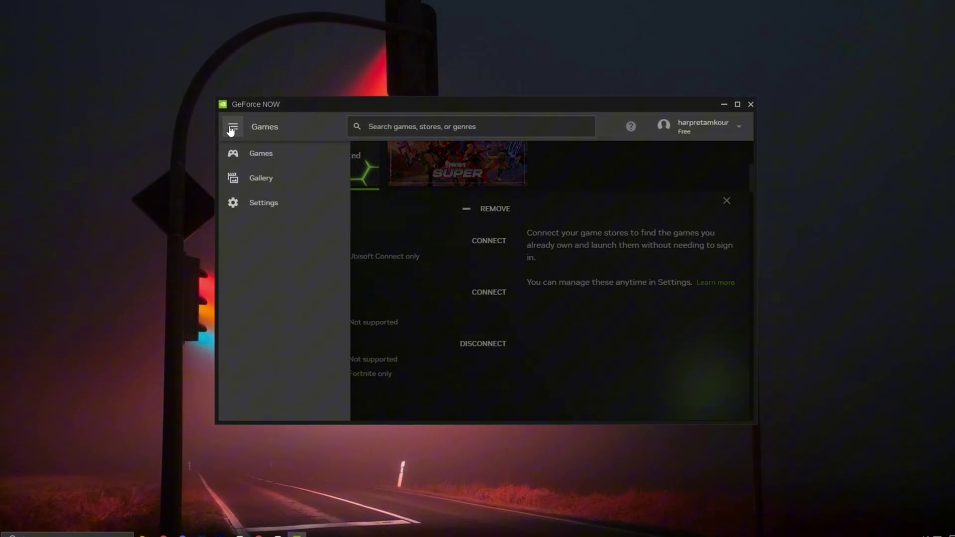
left_click(256, 202)
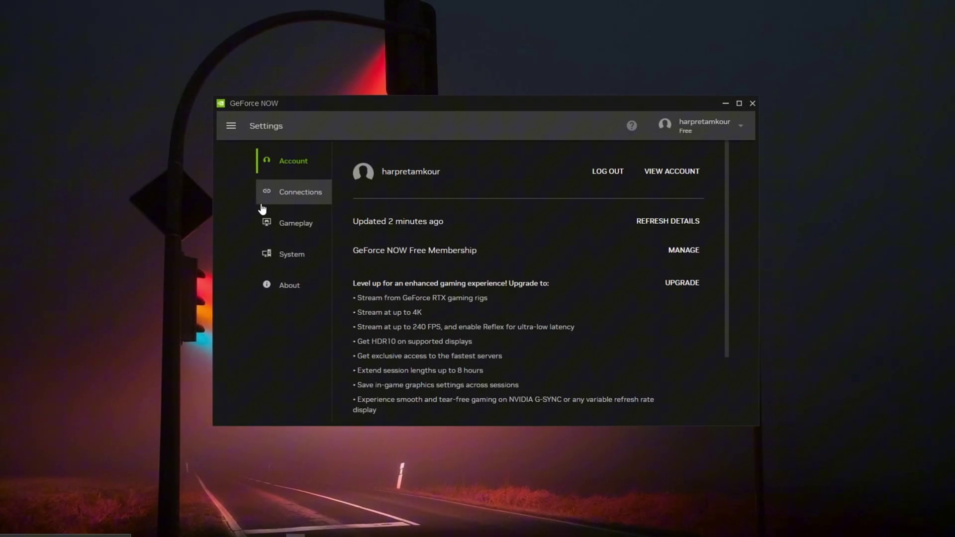
left_click(290, 257)
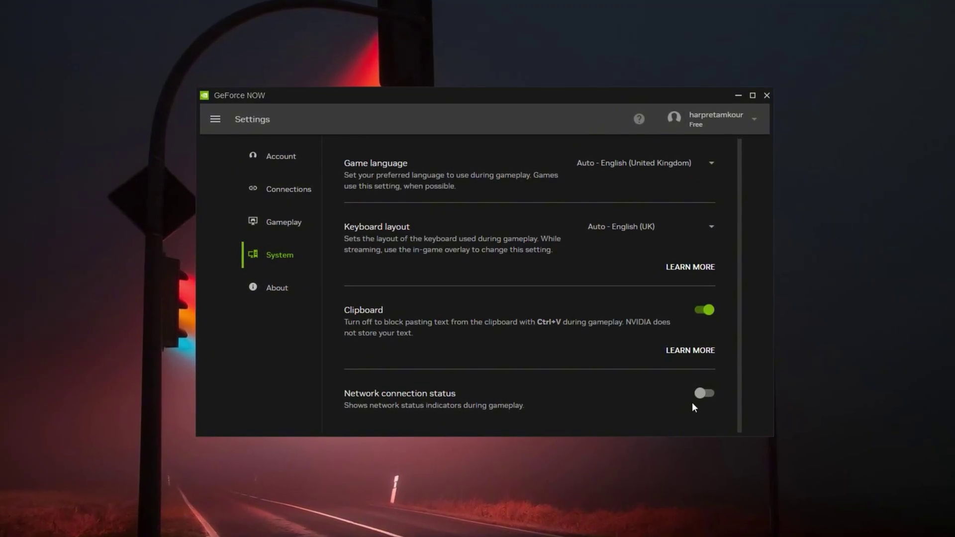
left_click(306, 195)
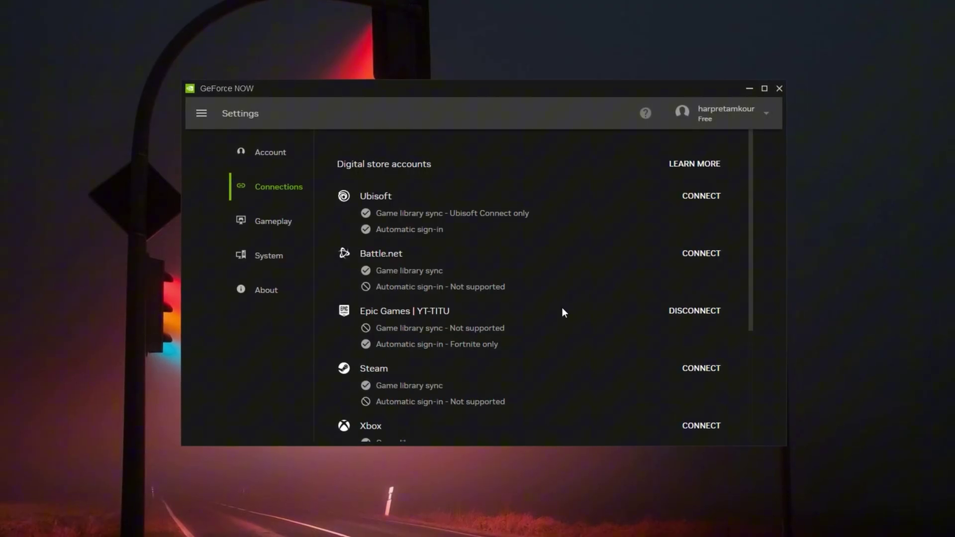
Step: Examine the available server locations in the Gameplay settings, leaving Auto selected
left_click(272, 221)
scroll(450, 255, "up", 4)
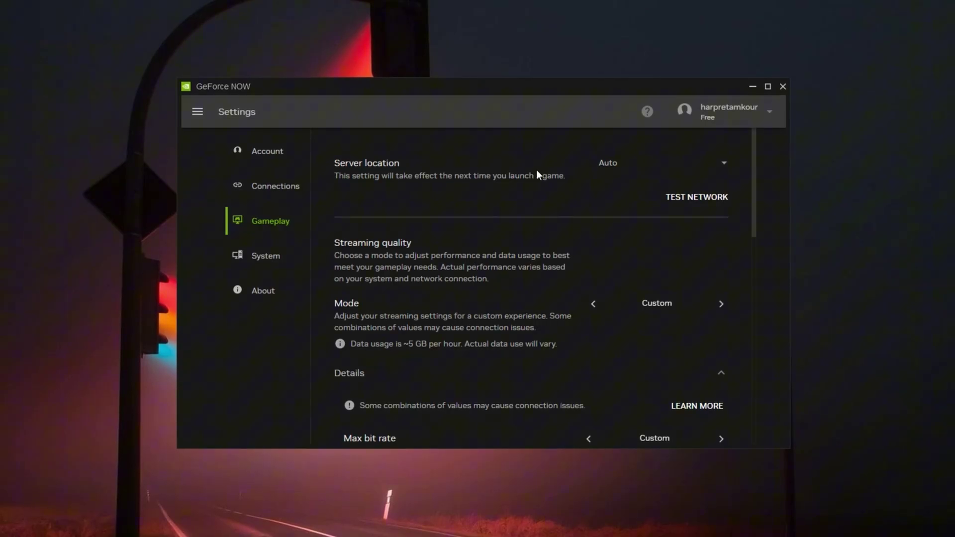
left_click(707, 171)
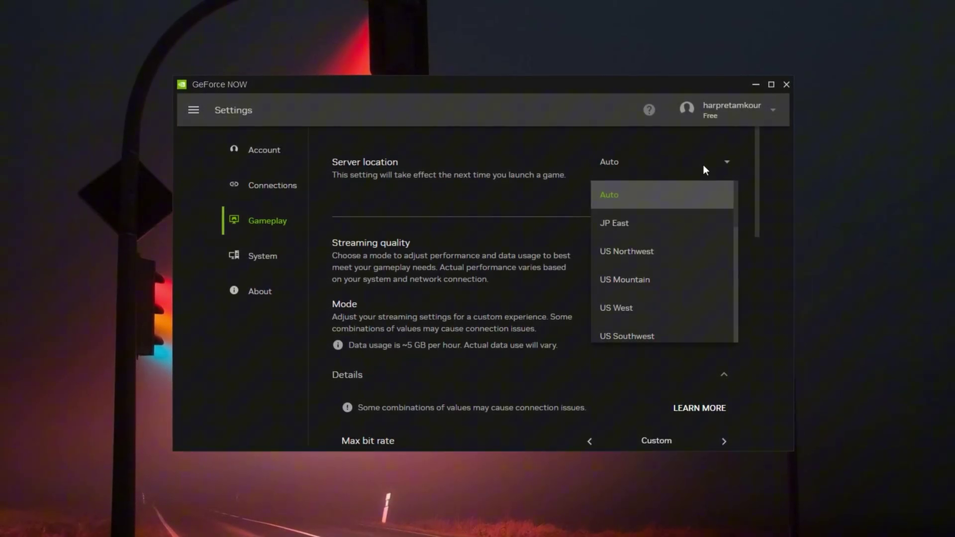
left_click(703, 165)
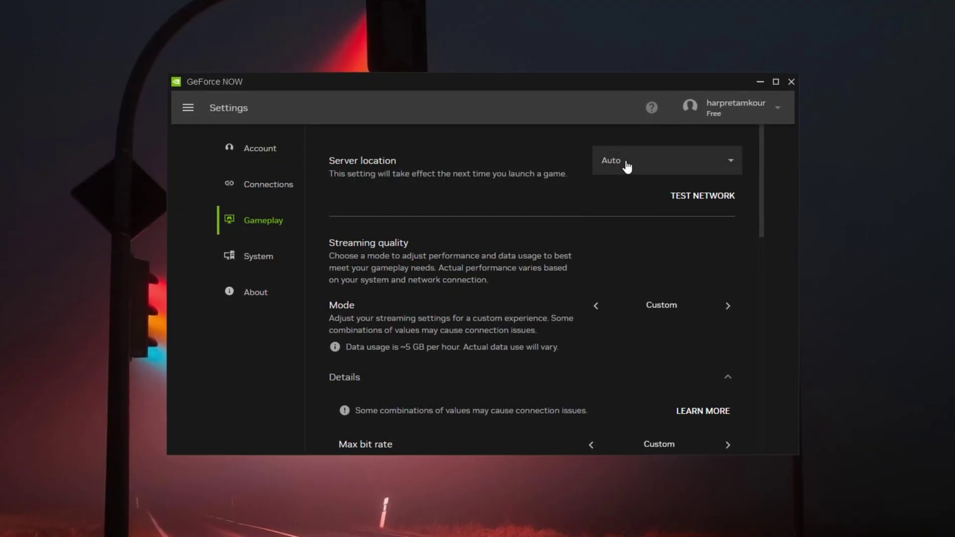
left_click(626, 164)
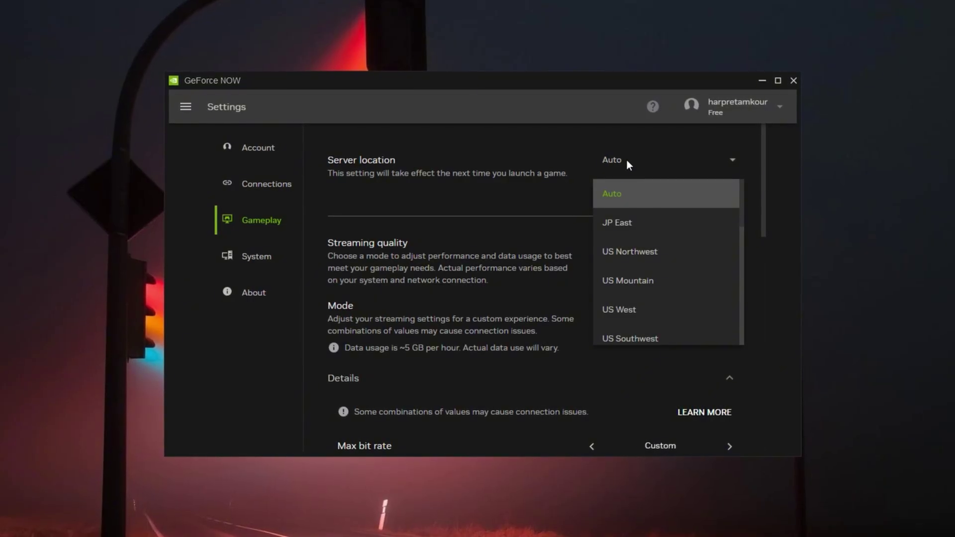
left_click(626, 160)
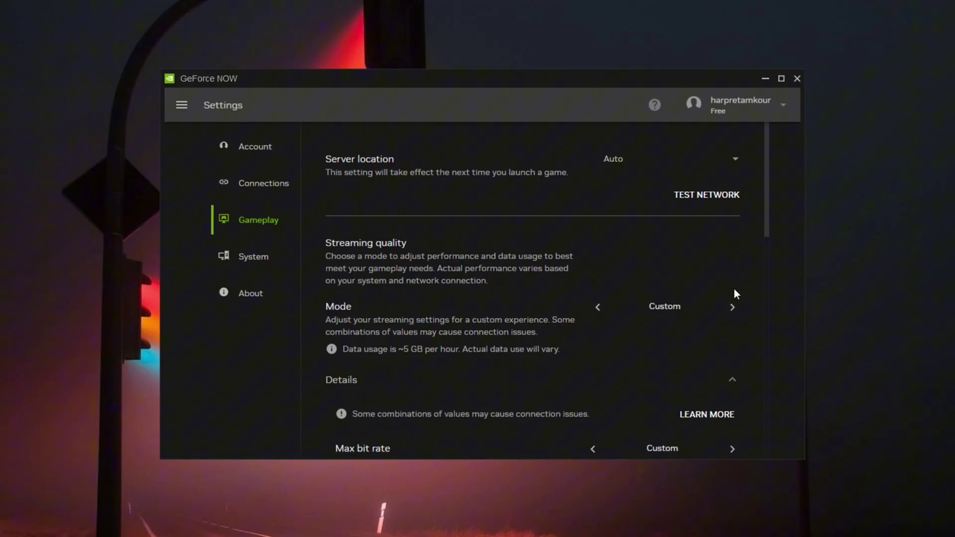
Step: Set the custom streaming resolution to 1920 x 1080 (16:9) in the streaming quality details
scroll(648, 385, "down", 1)
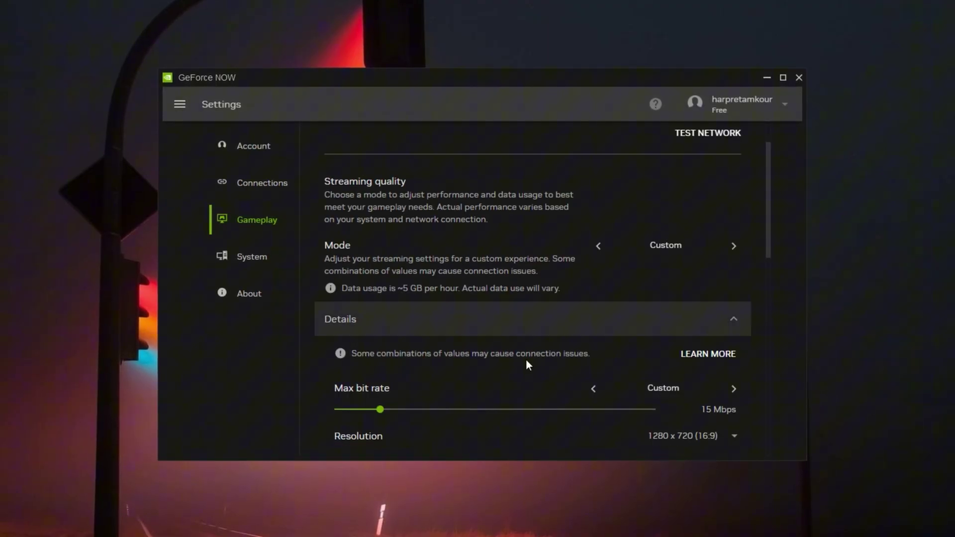
scroll(557, 376, "down", 2)
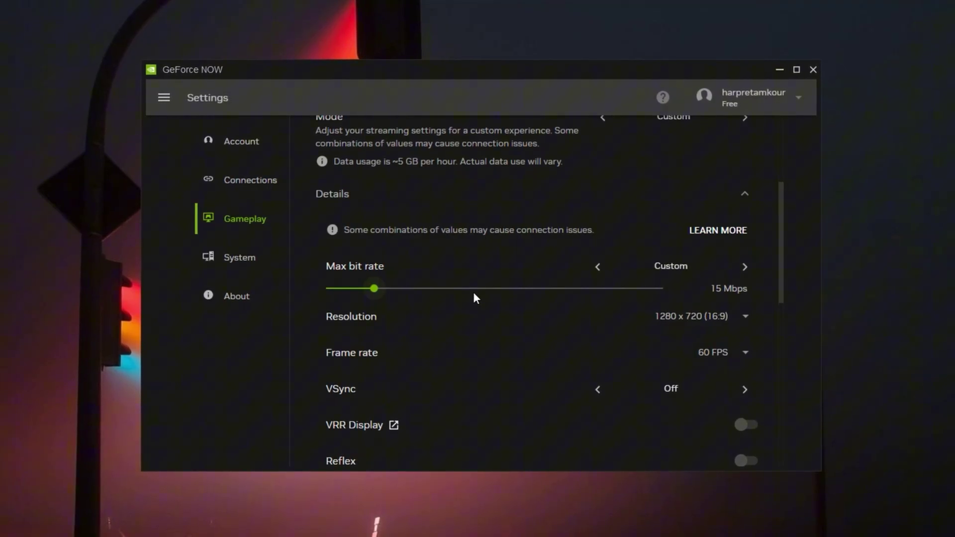
left_click(692, 317)
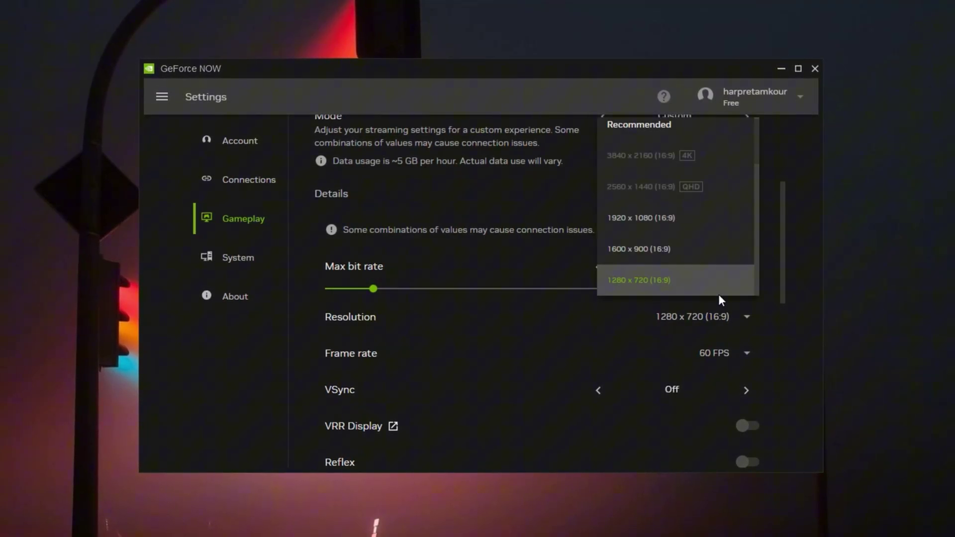
left_click(625, 223)
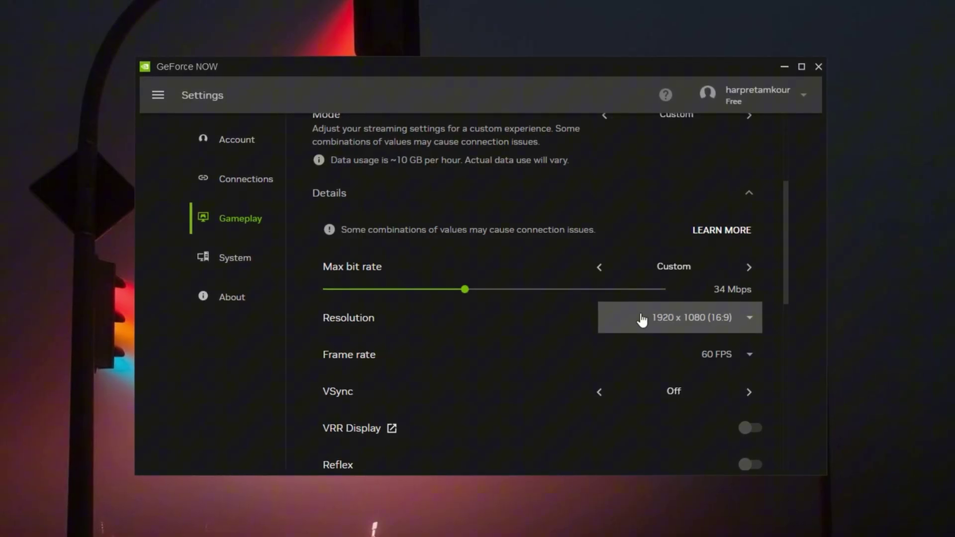
Step: Check the frame rate and resolution choices, keeping 60 FPS and 1920 x 1080 (16:9)
left_click(719, 355)
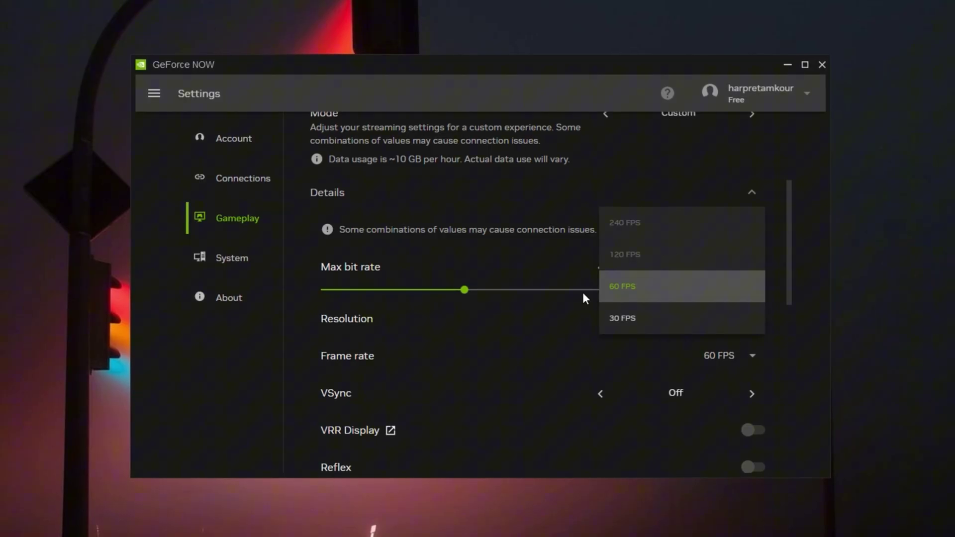
left_click(569, 313)
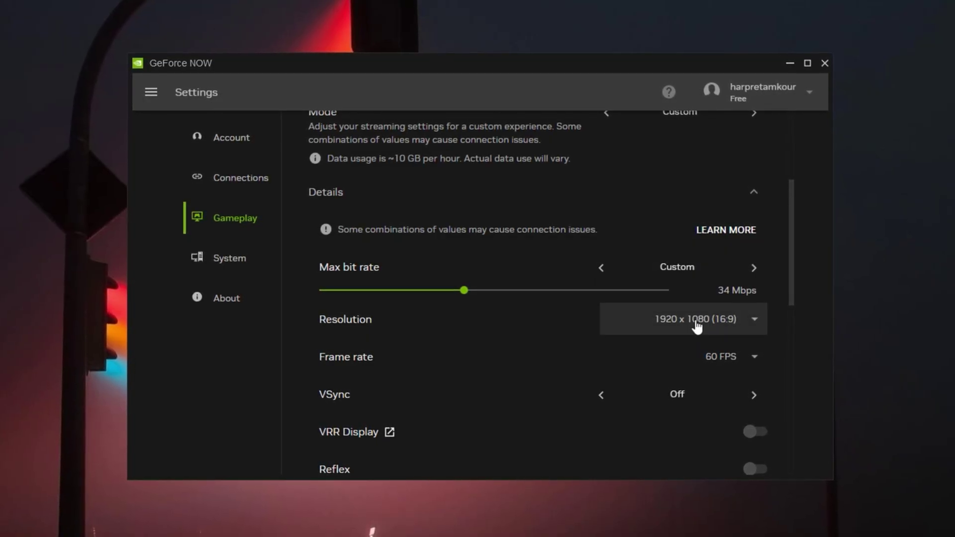
left_click(729, 357)
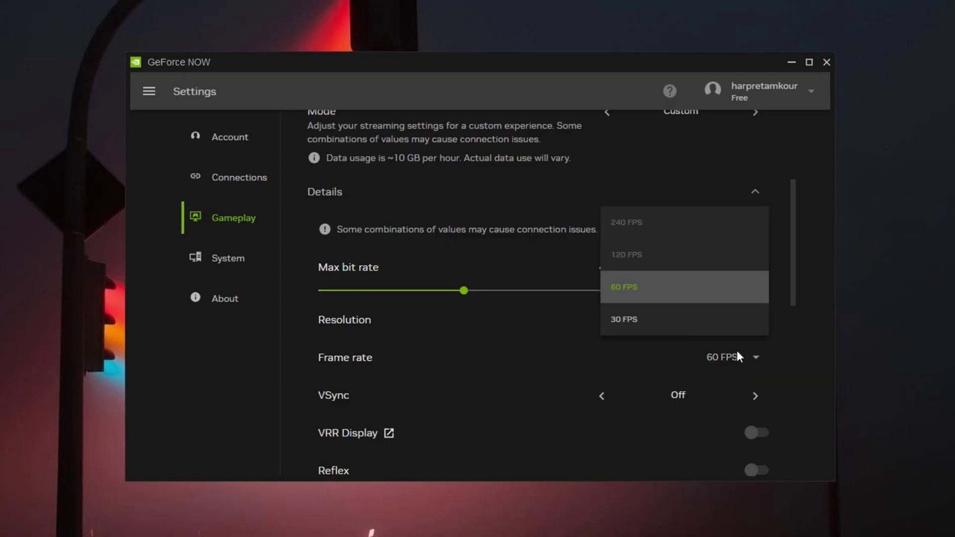
left_click(729, 359)
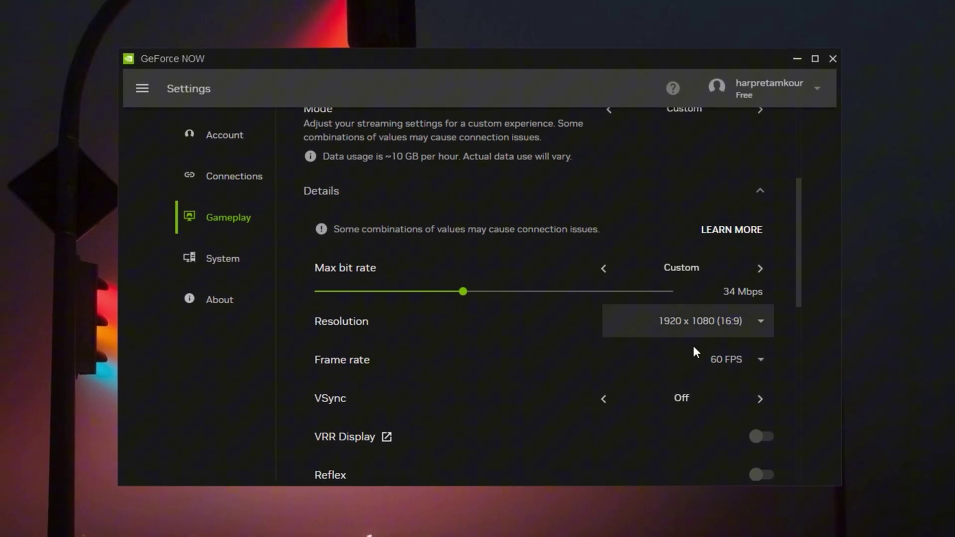
left_click(686, 339)
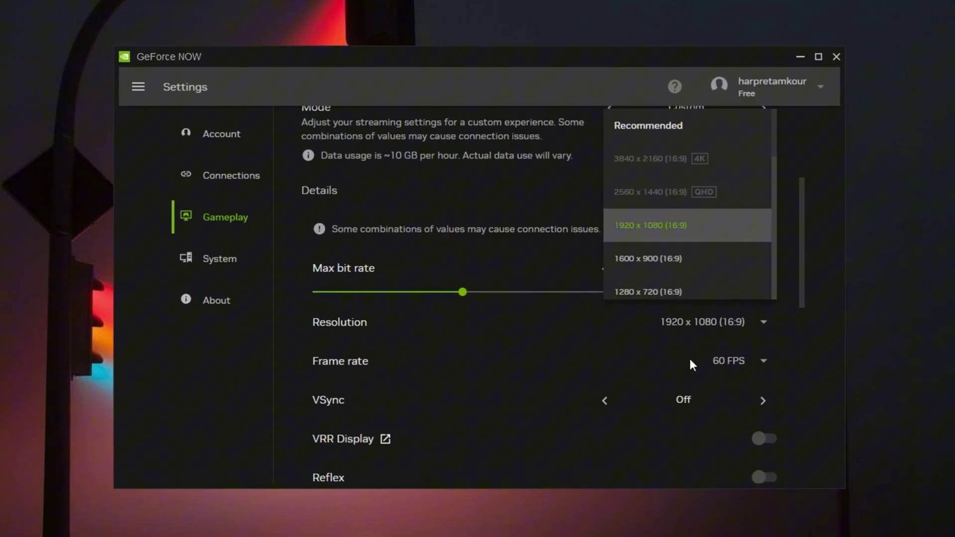
left_click(699, 324)
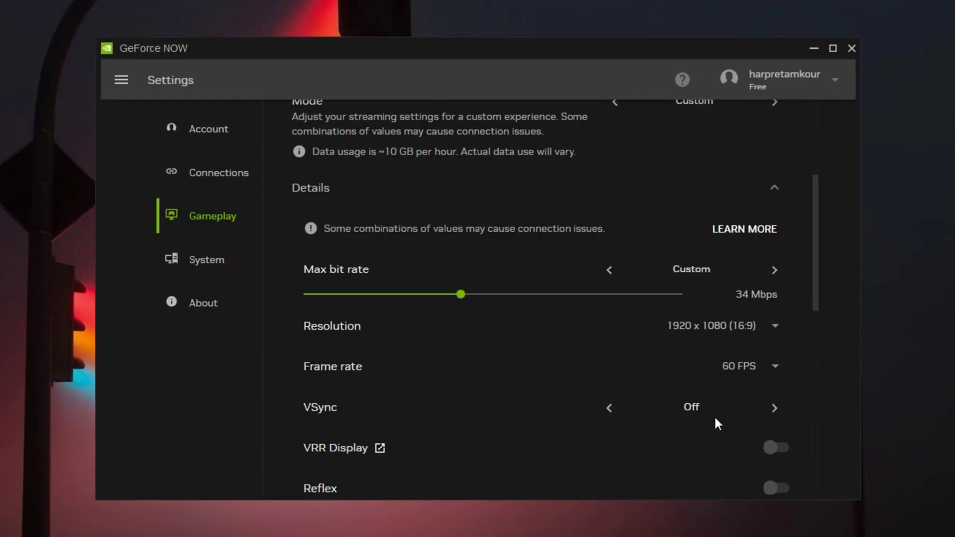
Step: Review the remaining Gameplay options, including VSync, Reflex, HDR, colour precision, poor network adjustment, upscale mode and in-game graphics settings
scroll(712, 417, "down", 2)
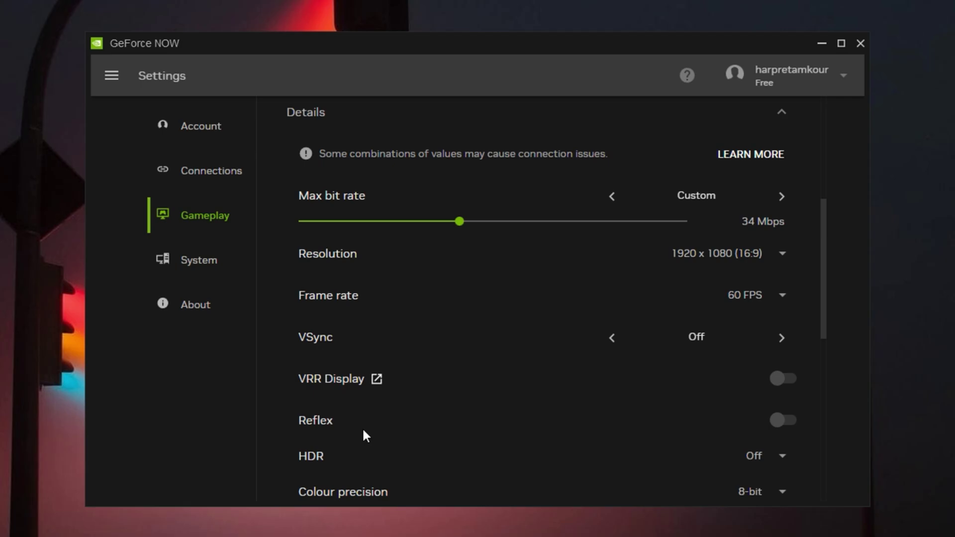
scroll(334, 417, "down", 3)
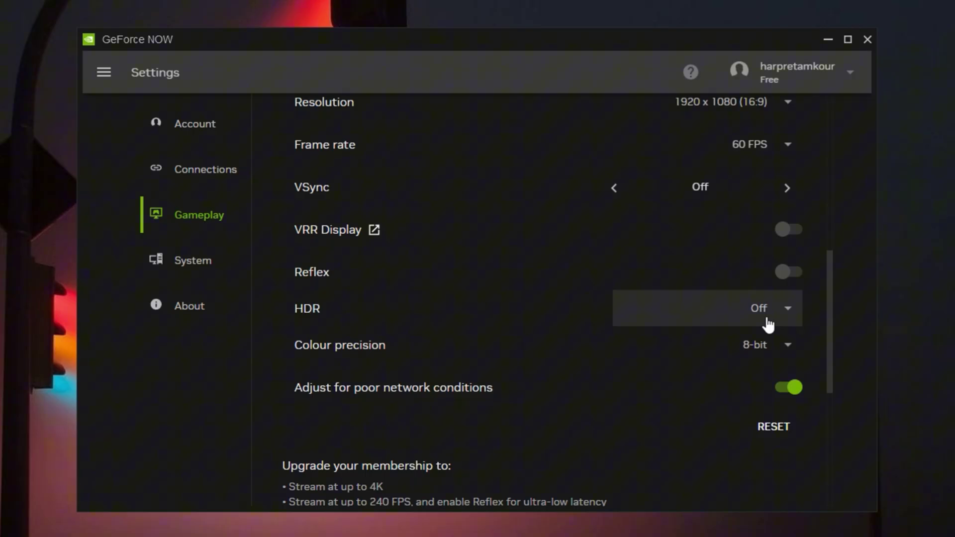
scroll(631, 389, "down", 3)
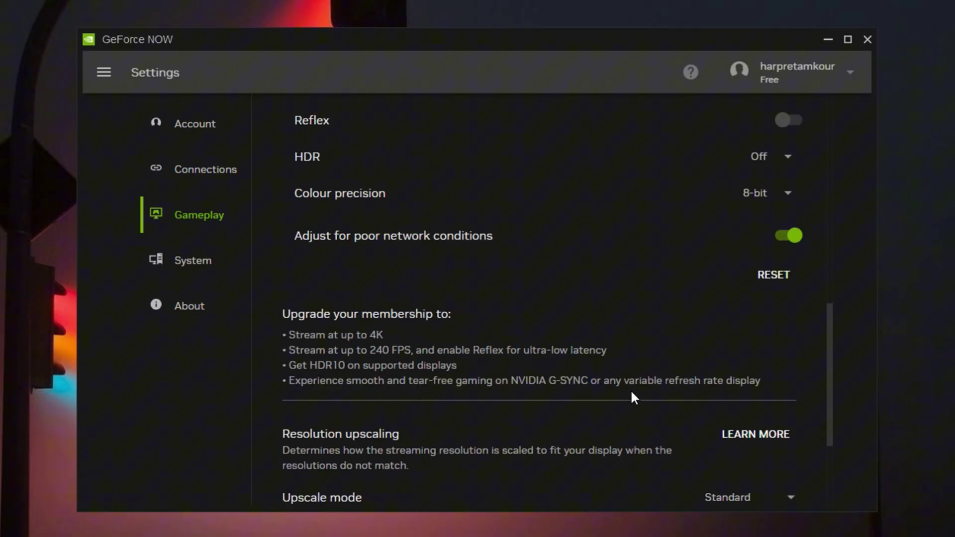
scroll(801, 343, "down", 3)
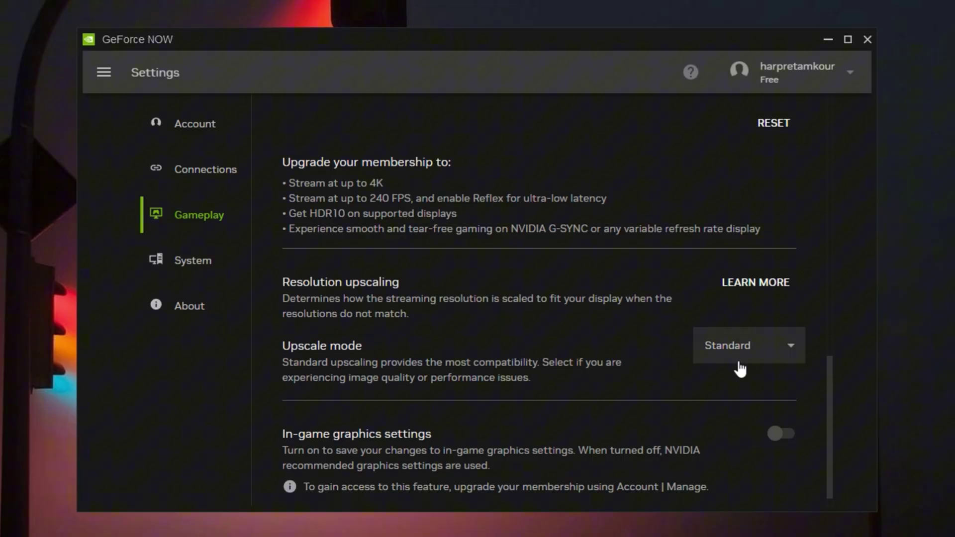
scroll(740, 370, "down", 1)
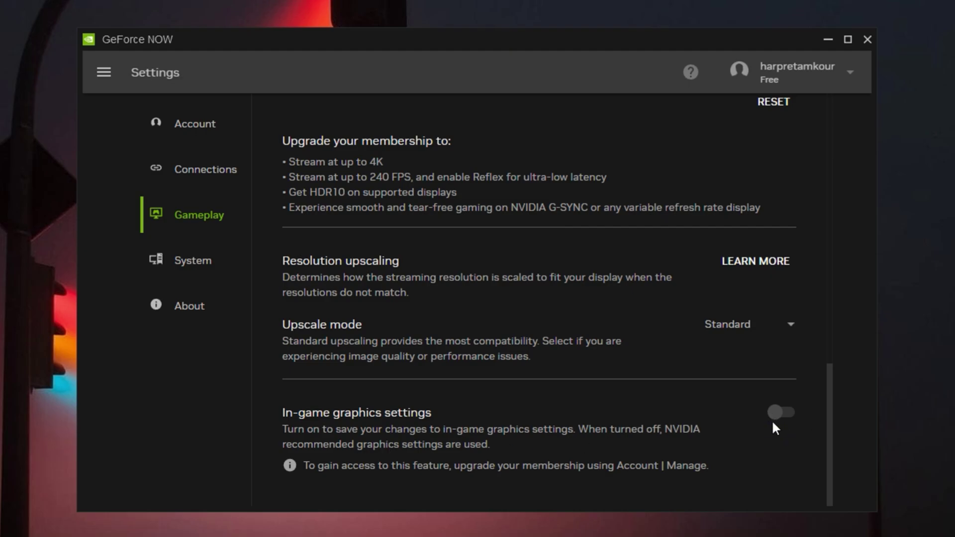
scroll(690, 411, "up", 10)
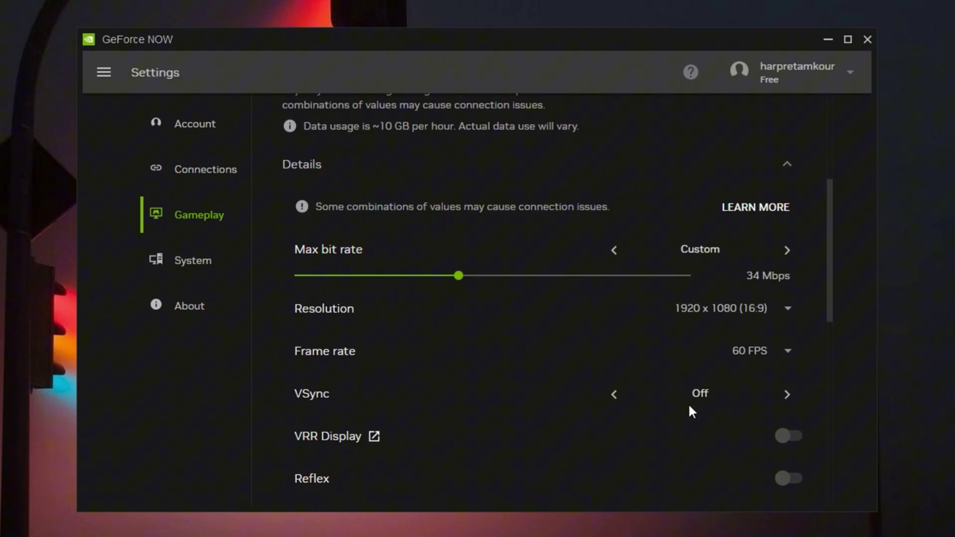
scroll(690, 411, "up", 3)
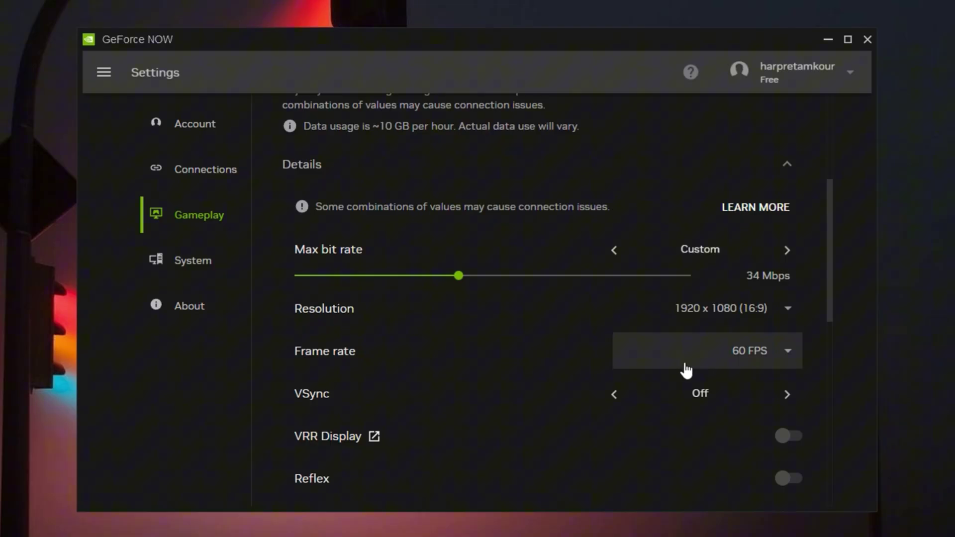
Step: Recheck the frame rate choices, keeping 60 FPS, and review the max bit rate and streaming mode
left_click(725, 363)
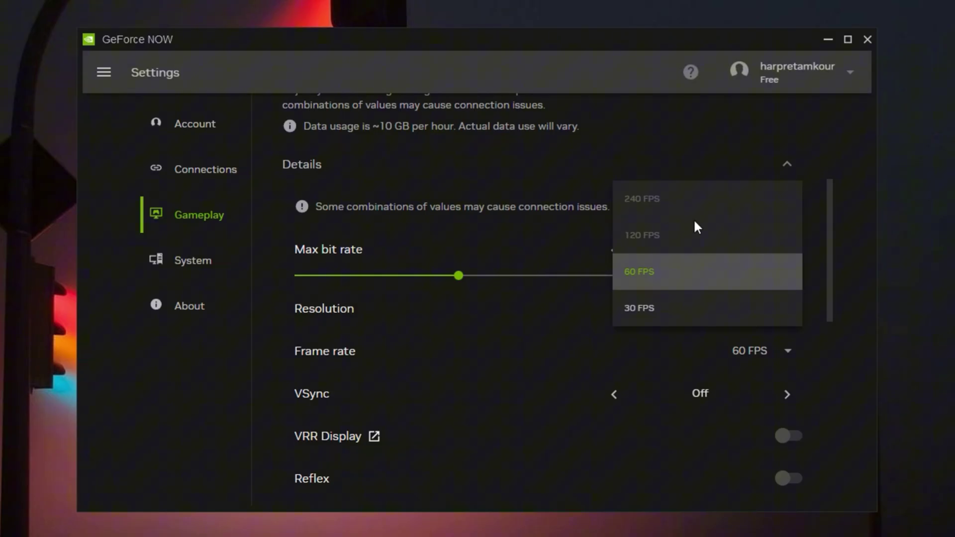
left_click(520, 309)
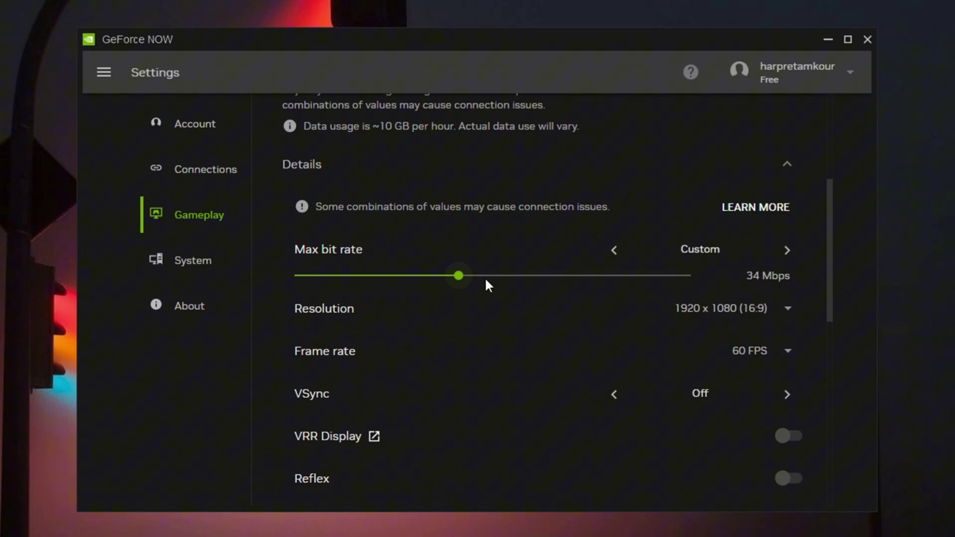
scroll(463, 328, "up", 2)
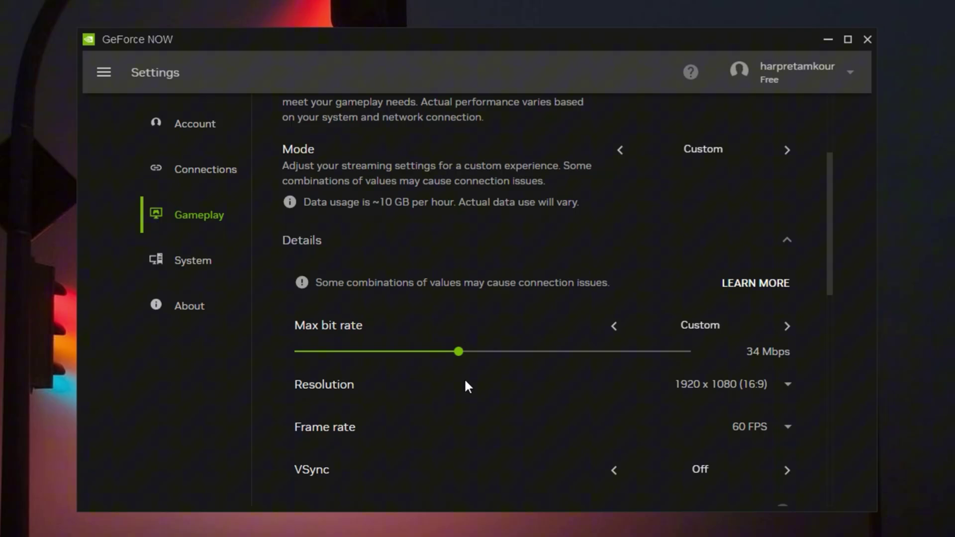
scroll(467, 385, "down", 2)
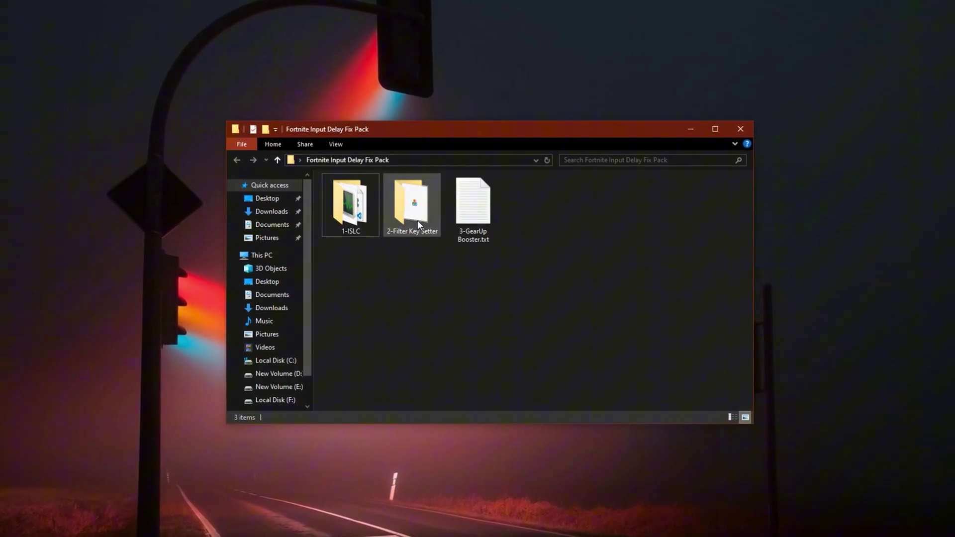
Step: In File Explorer, open the 1-ISLC folder of the Fortnite Input Delay Fix Pack and launch Intelligent standby list cleaner ISLC.exe
left_click(359, 224)
double_click(358, 223)
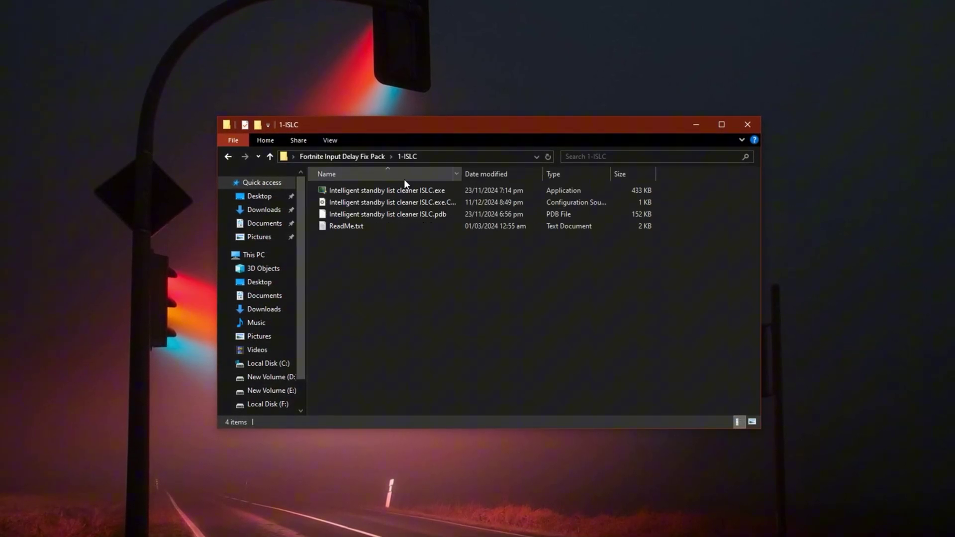
double_click(353, 187)
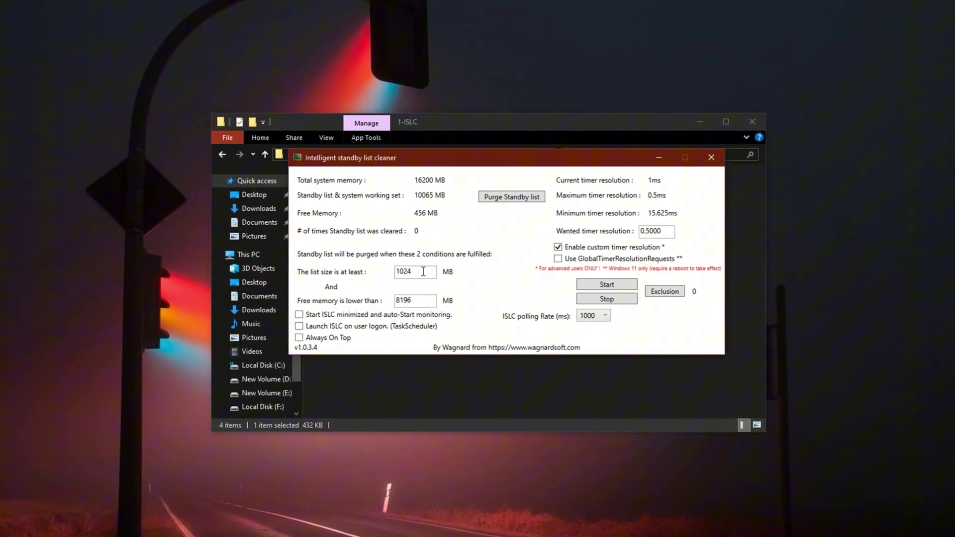
Step: Set the standby list purge conditions to a list size of at least 1024 MB and free memory lower than 8192 MB
left_click_drag(423, 271, 378, 276)
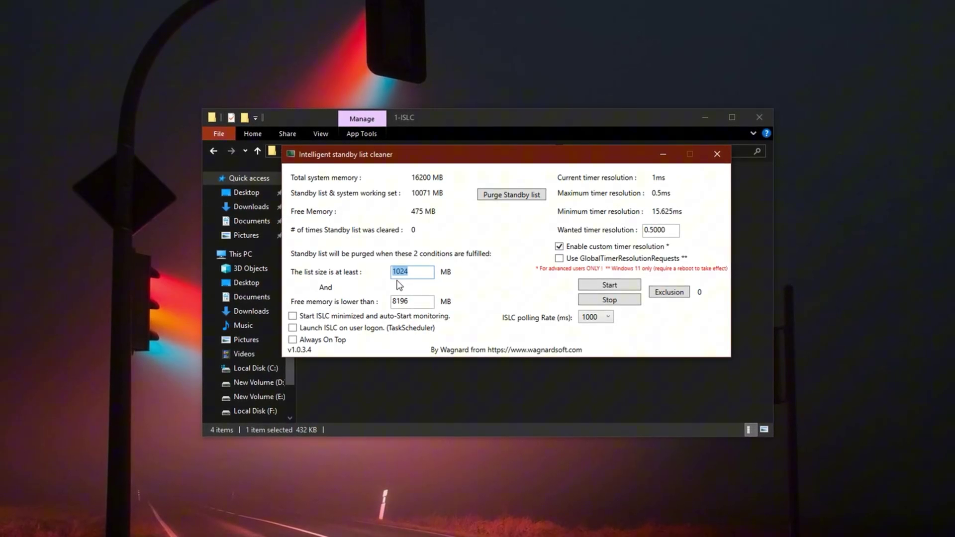
key("Tab")
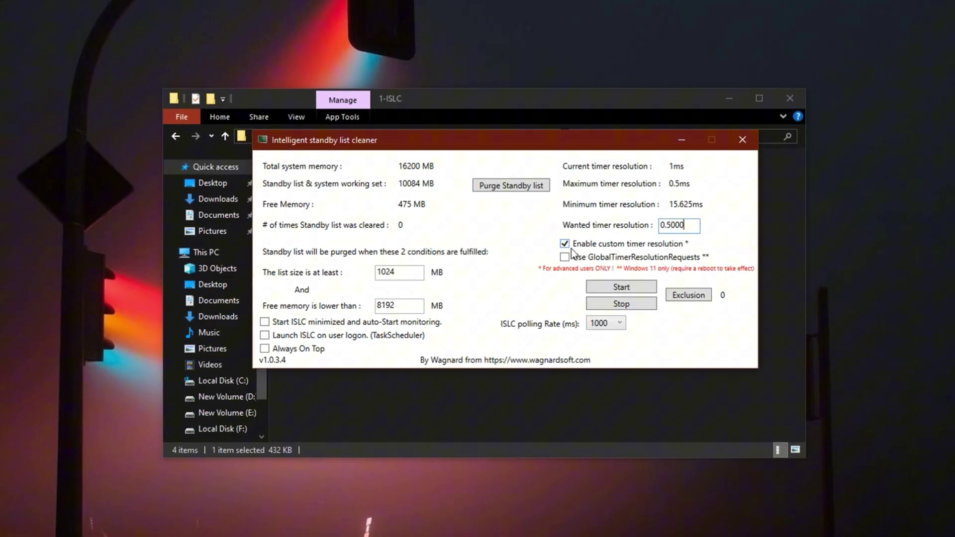
Step: Keep the ISLC polling rate at 1000 ms and enable minimized start with auto-monitoring, launch on user logon, and Always On Top
left_click(605, 324)
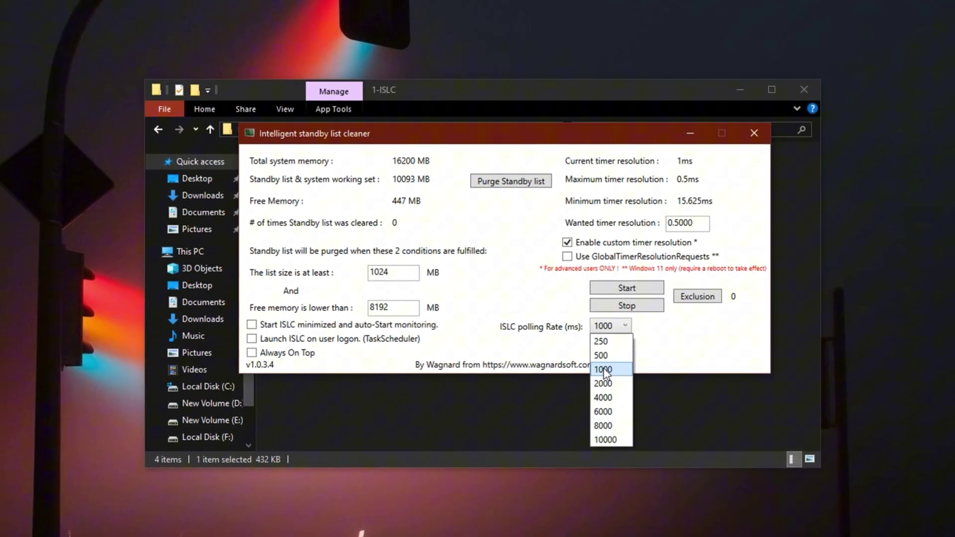
left_click(520, 346)
left_click(250, 326)
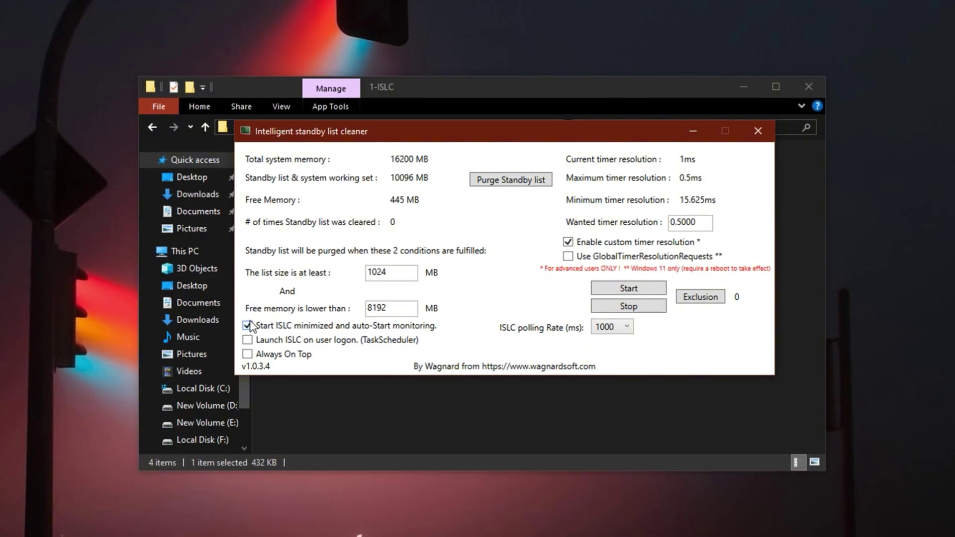
left_click(247, 340)
left_click(247, 354)
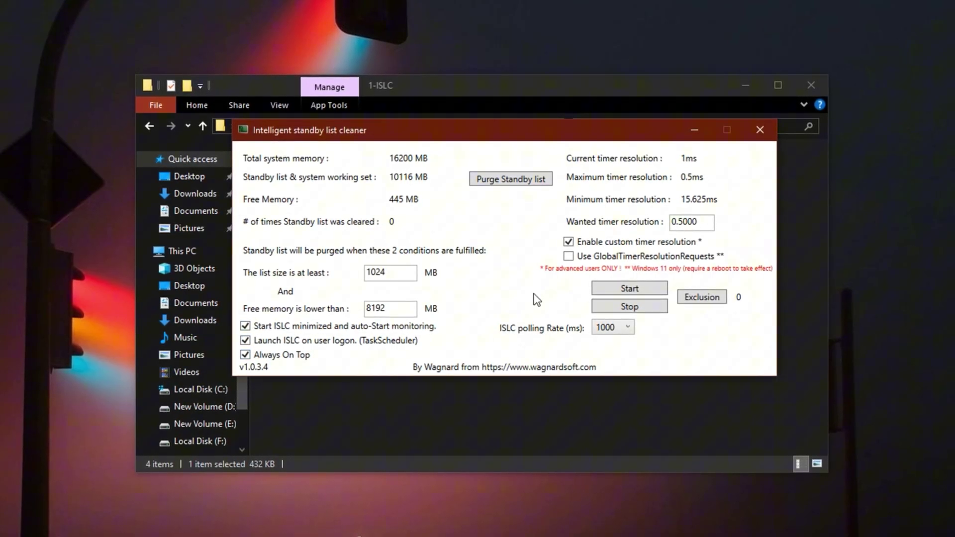
Step: Purge the standby list, start the monitoring, and minimize Intelligent standby list cleaner
left_click(497, 181)
left_click(616, 290)
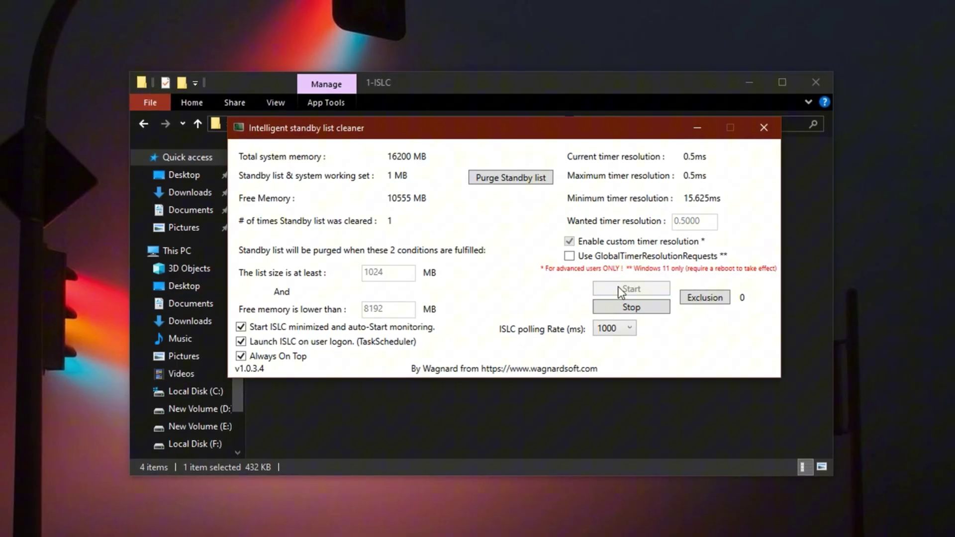
left_click(699, 126)
Step: Return to the Fortnite Input Delay Fix Pack folder, open 2-Filter Key Setter and launch FilterKeysSetter.exe
left_click(333, 265)
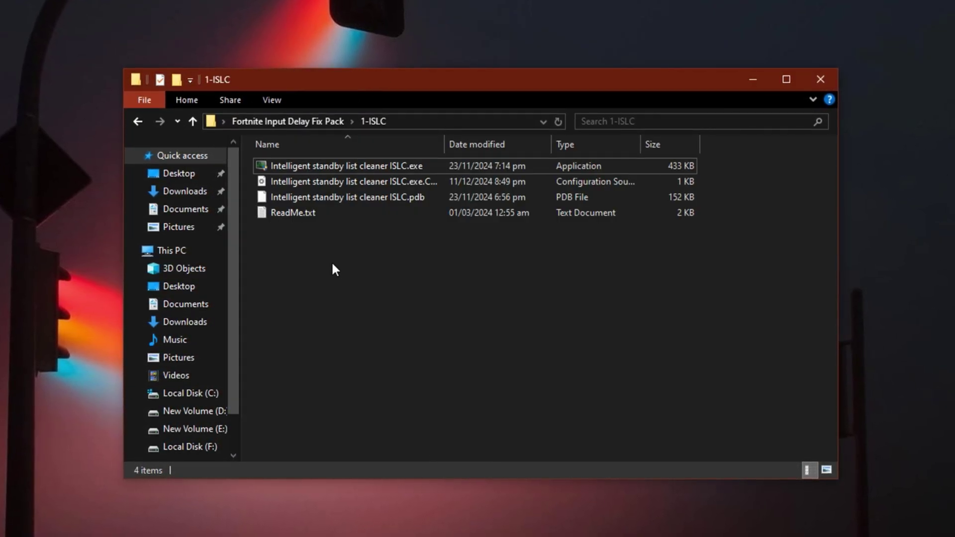
key("alt+Left")
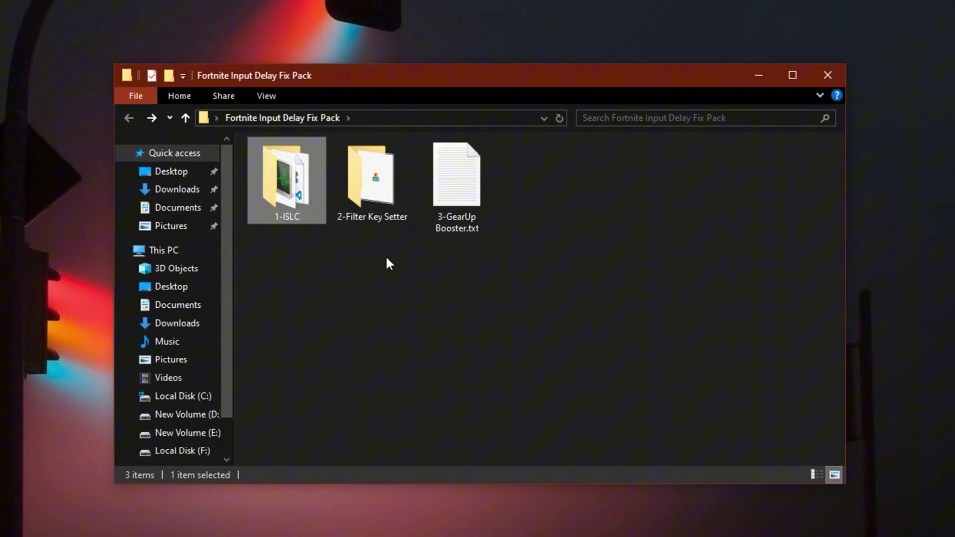
left_click(370, 181)
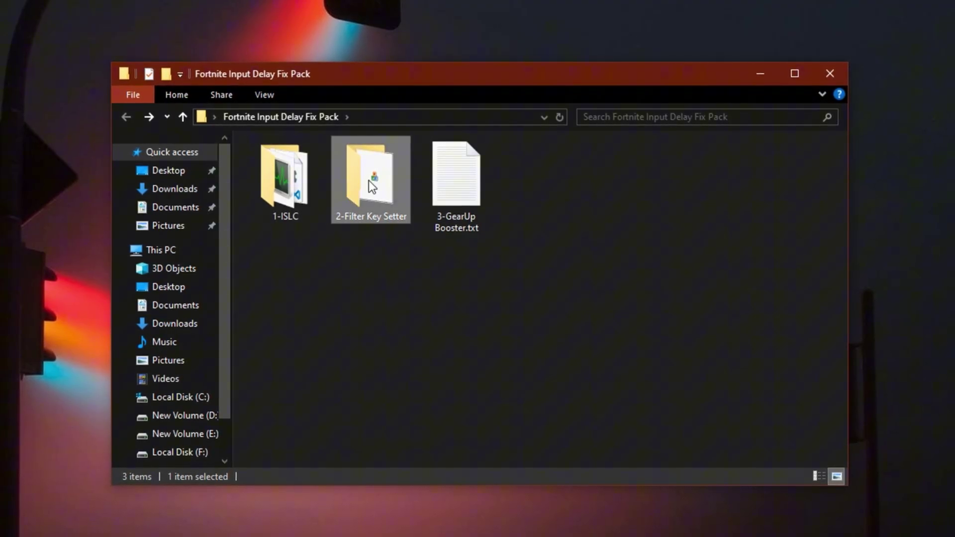
double_click(369, 180)
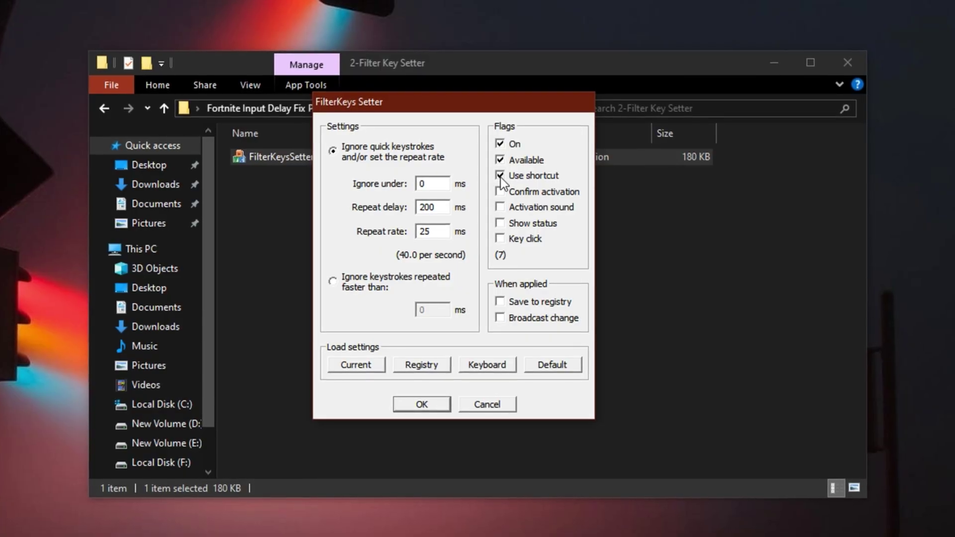
Step: In the FilterKeys flags, turn off Use shortcut and turn on Confirm activation and Show status
left_click(500, 176)
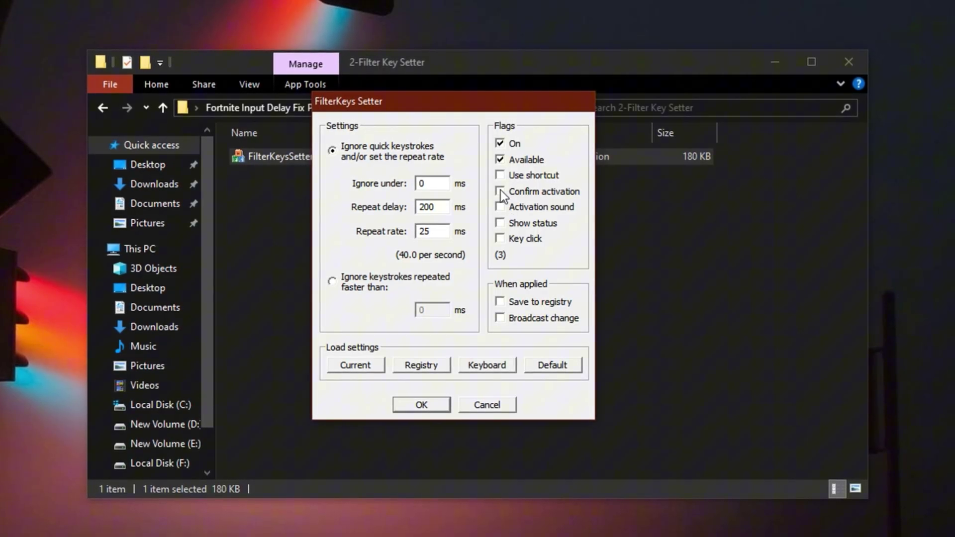
left_click(500, 191)
left_click(500, 224)
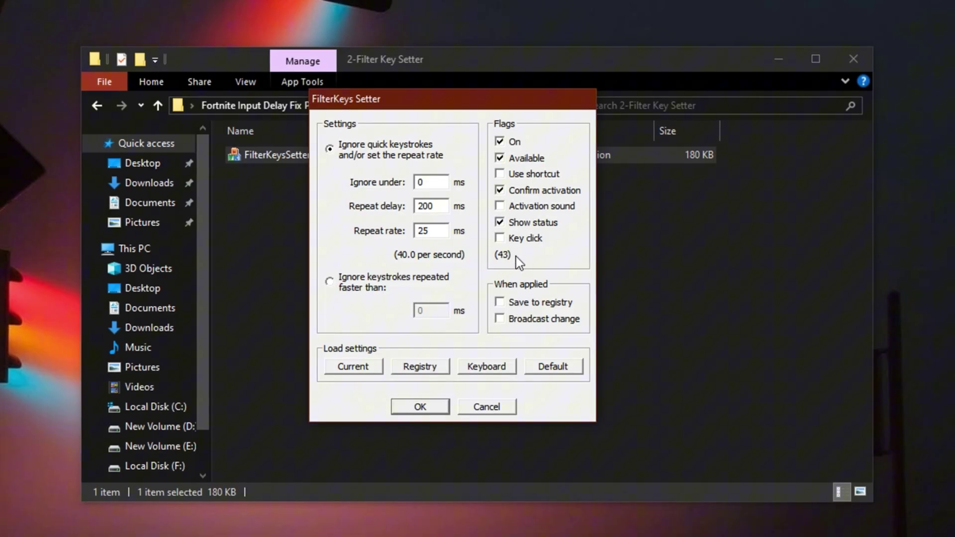
Step: Use 0 ms for Ignore under, 200 ms repeat delay and 25 ms repeat rate, enable Save to registry, and apply the FilterKeys settings
double_click(419, 182)
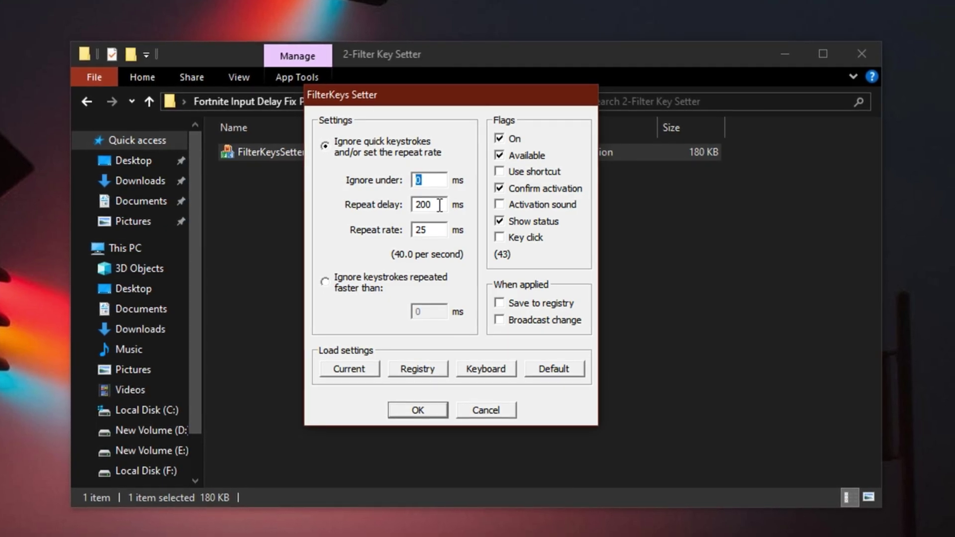
double_click(417, 205)
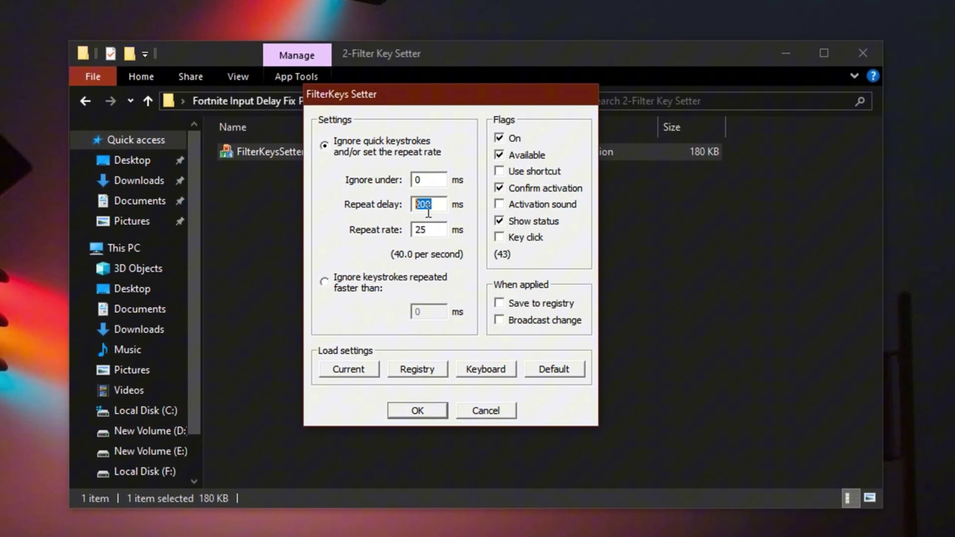
double_click(440, 230)
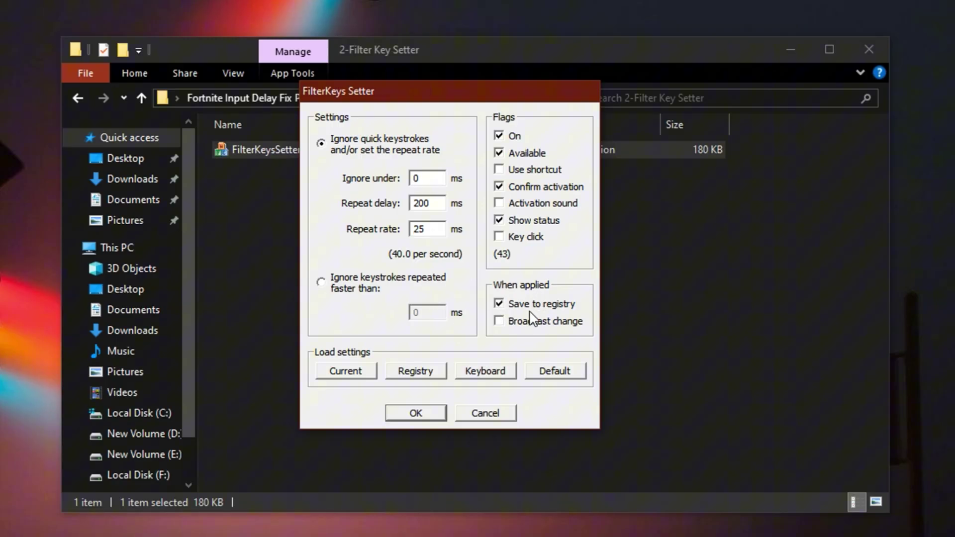
left_click(423, 413)
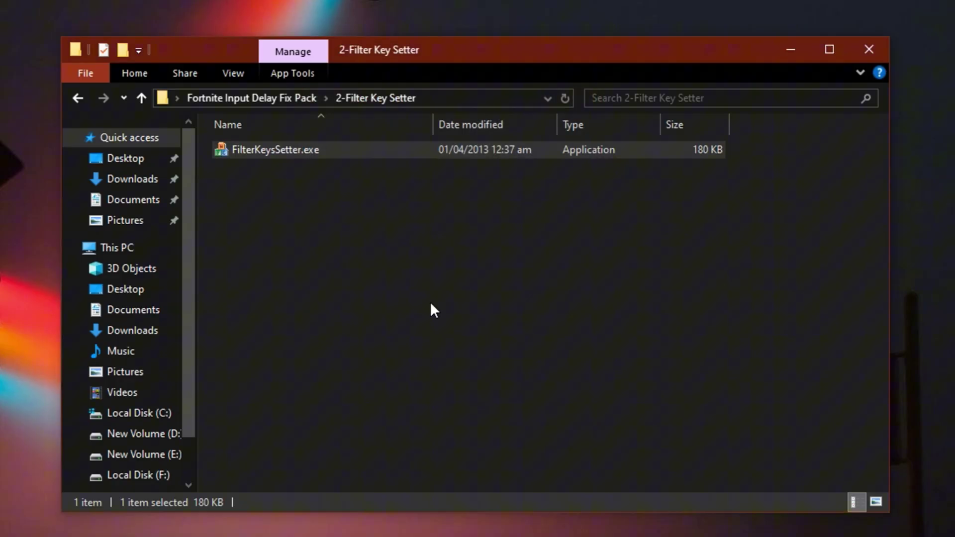
Step: Go back to the fix pack folder, open 3-GearUp Booster.txt to view the download link, and close the text file
left_click(403, 301)
key("alt+Left")
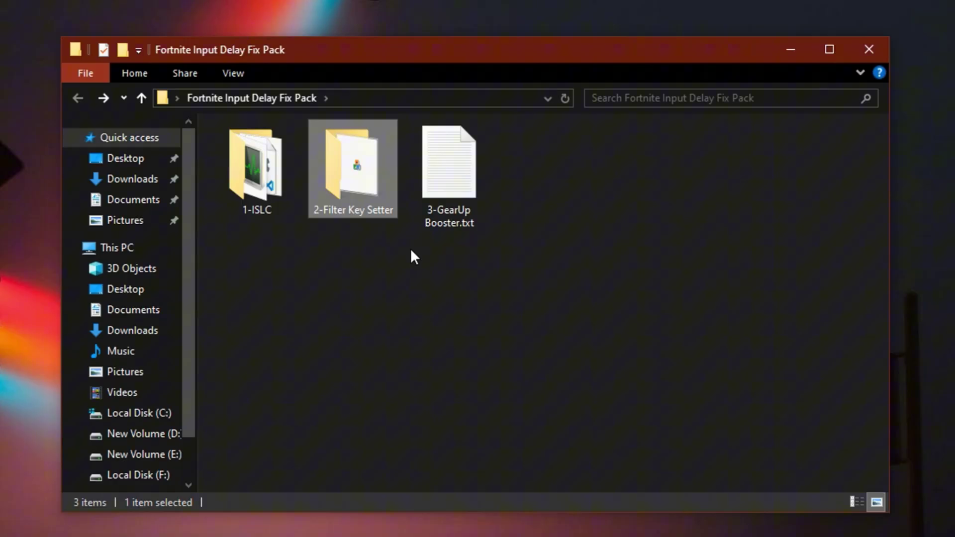
left_click(456, 186)
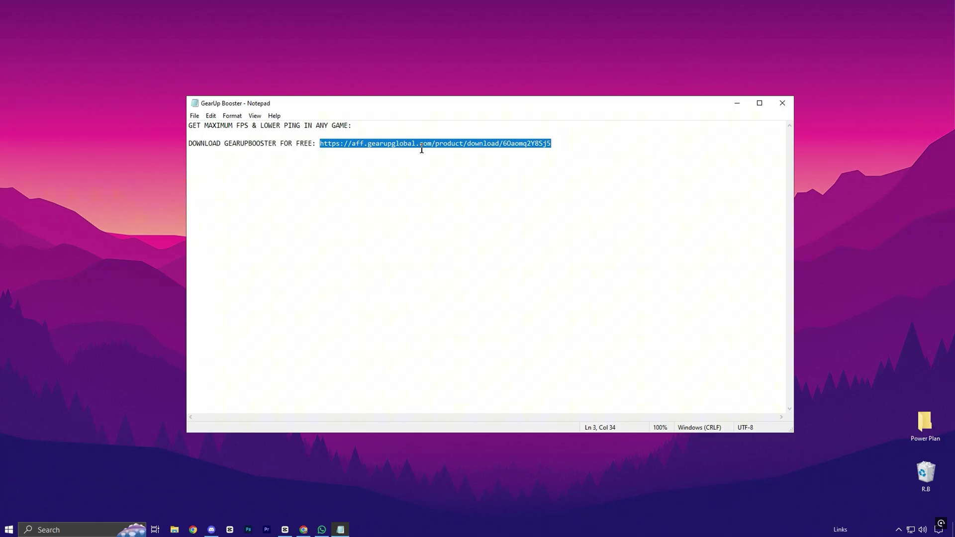
left_click(782, 103)
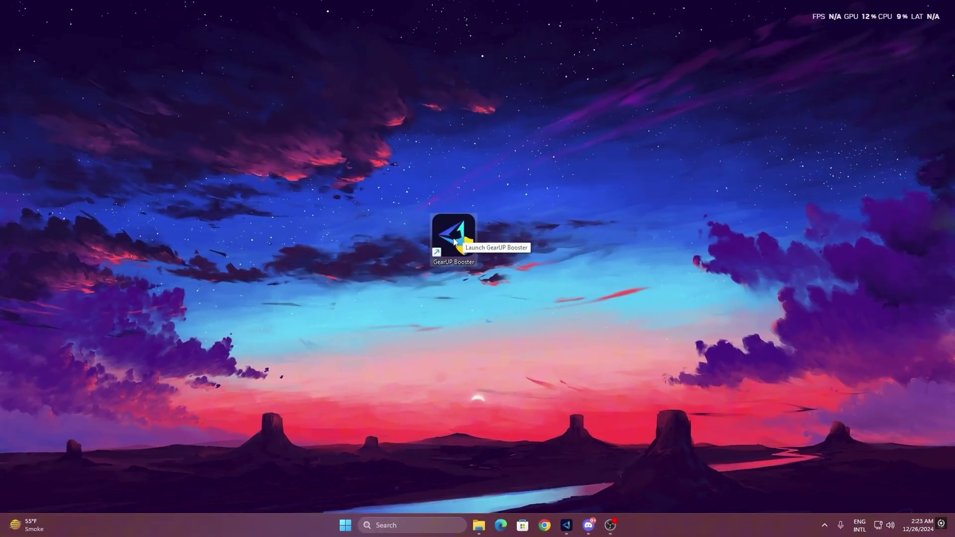
Step: Launch GearUP Booster from the desktop and look over the games on its home page
double_click(450, 240)
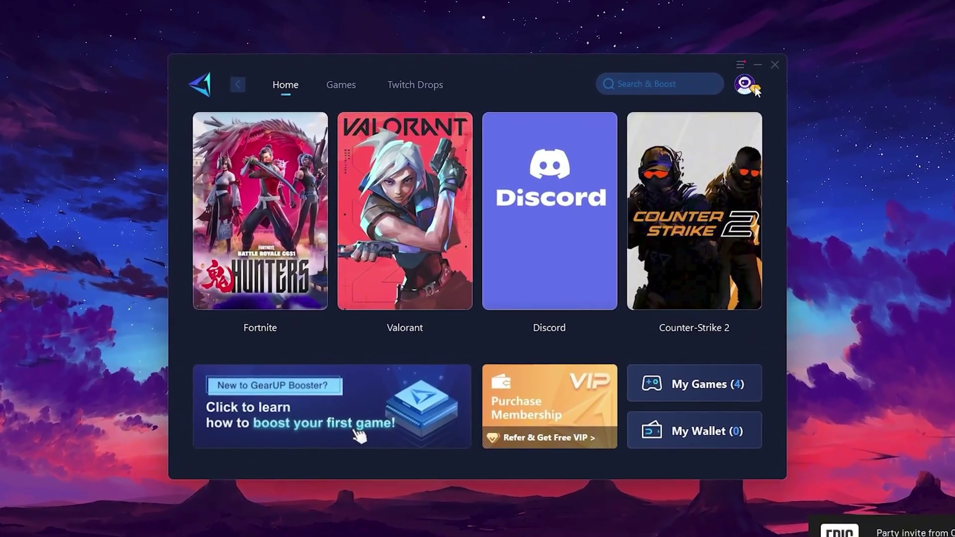
mouse_move(742, 87)
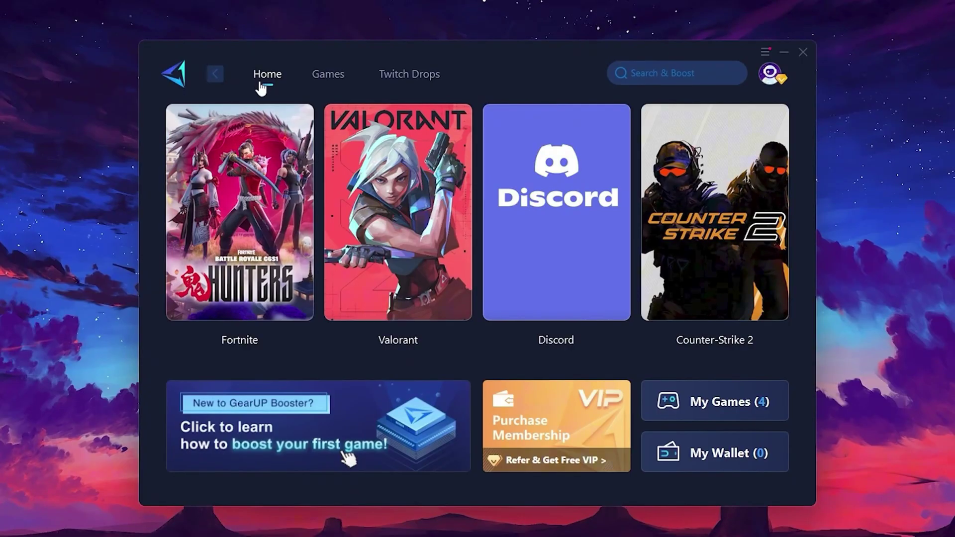
mouse_move(726, 193)
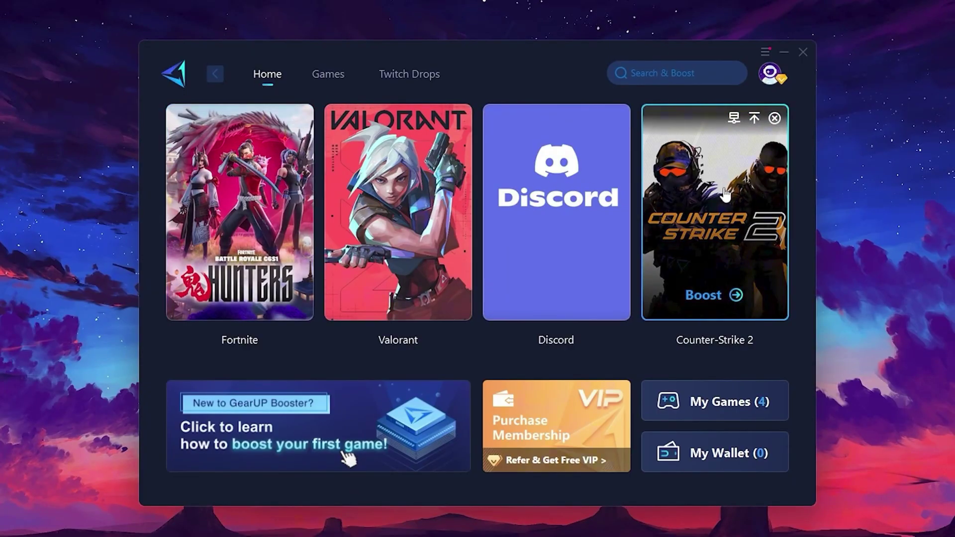
Step: Browse the popular games in GearUP Booster, return to the home page and start boosting Fortnite
left_click(332, 77)
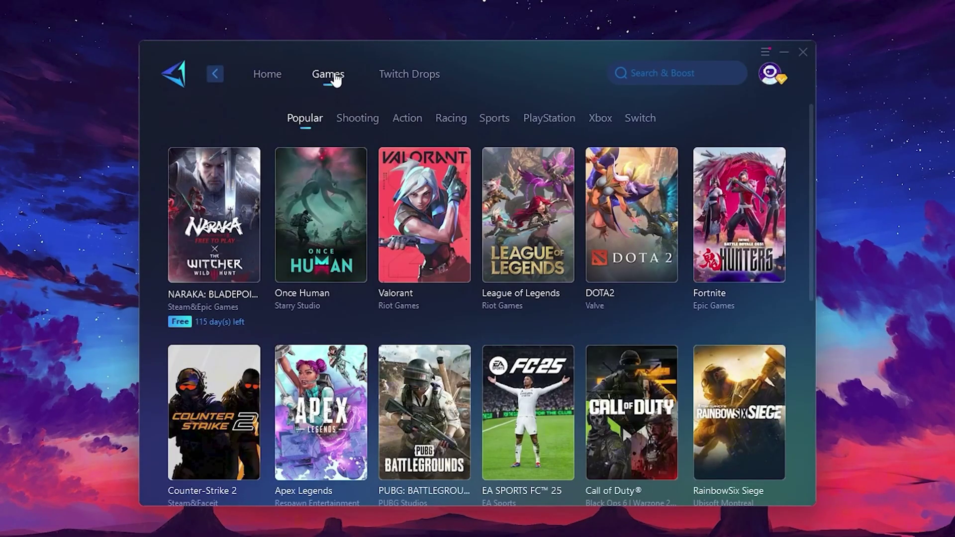
mouse_move(416, 177)
mouse_move(658, 185)
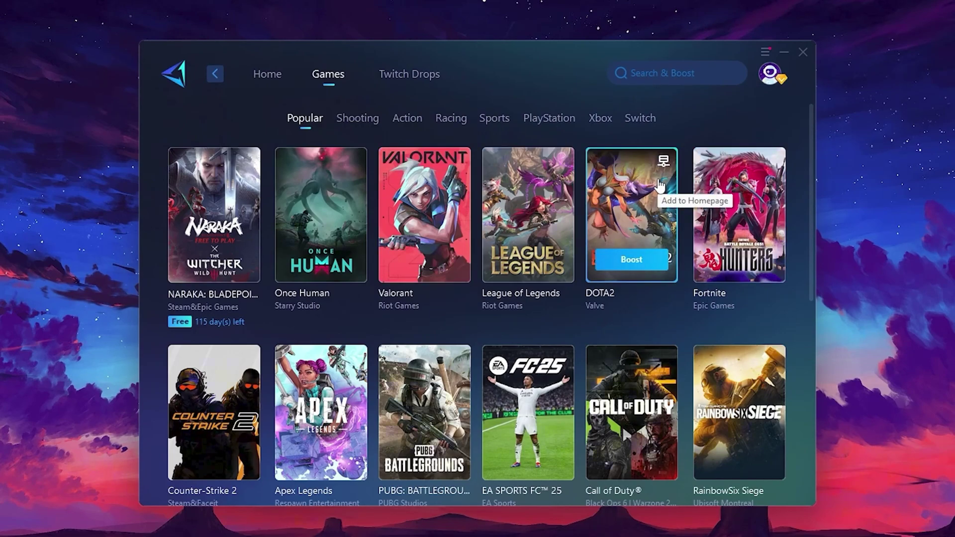
left_click(268, 77)
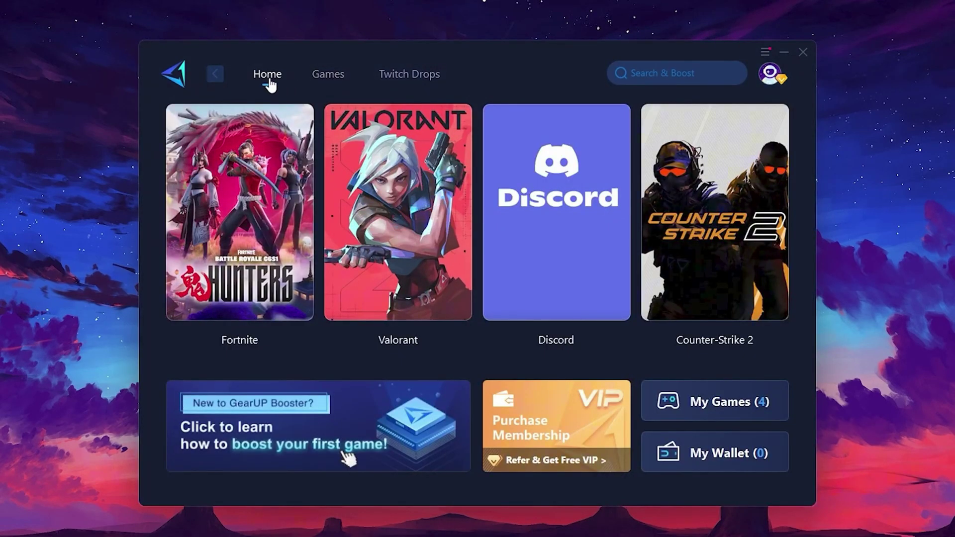
mouse_move(255, 201)
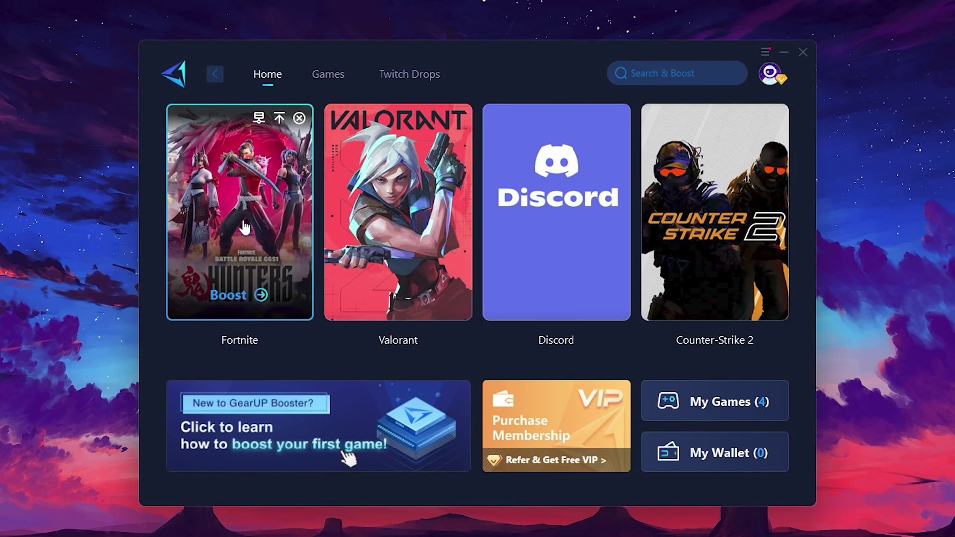
left_click(230, 297)
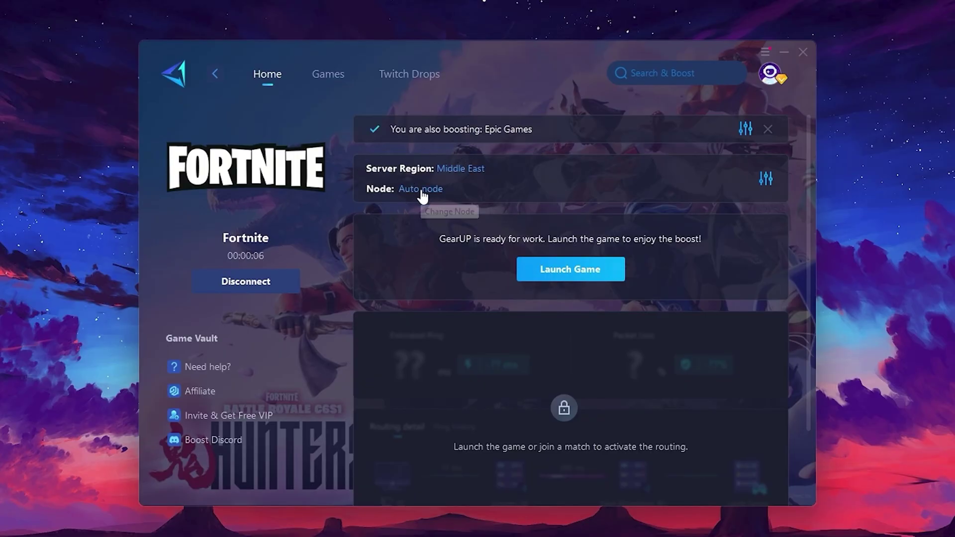
Step: Review the available Fortnite game server regions, including North America, and close the list without changing Middle East
left_click(464, 169)
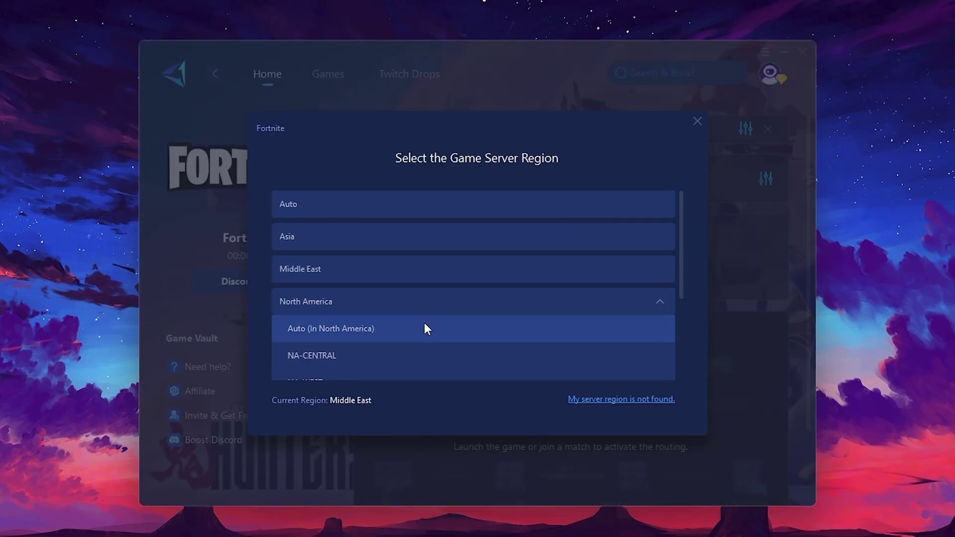
scroll(447, 298, "down", 2)
scroll(348, 262, "up", 1)
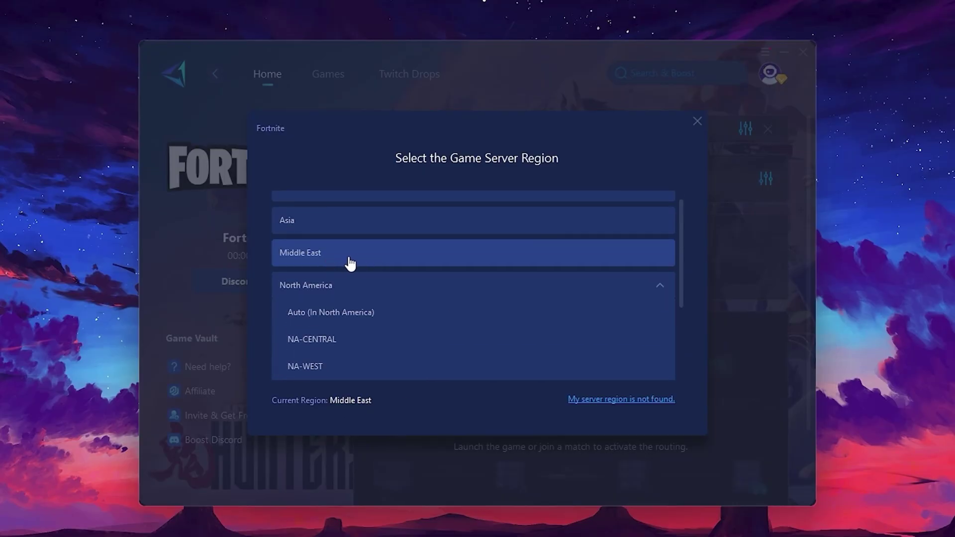
left_click(697, 122)
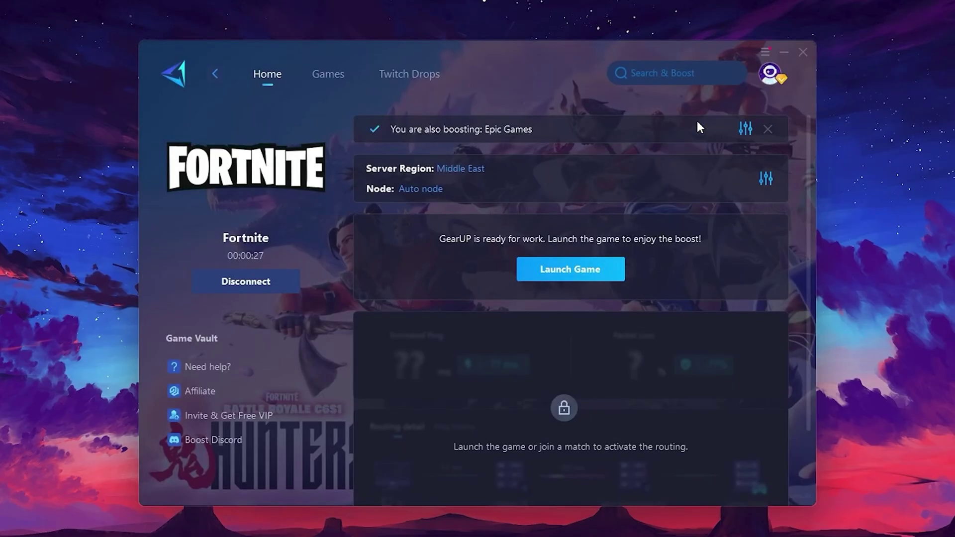
Step: Review the Fortnite server nodes with their ping and mode, and close the list keeping Auto node
left_click(416, 191)
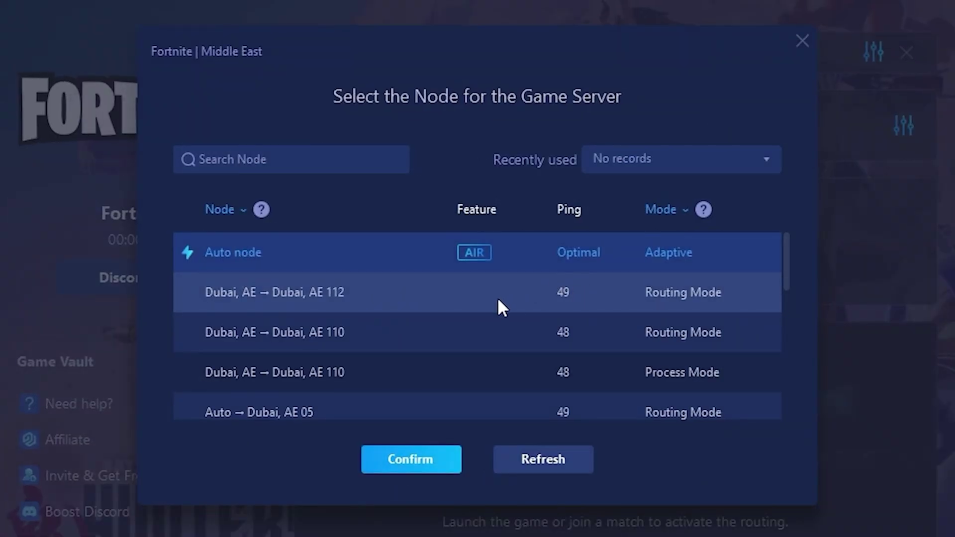
scroll(582, 278, "down", 2)
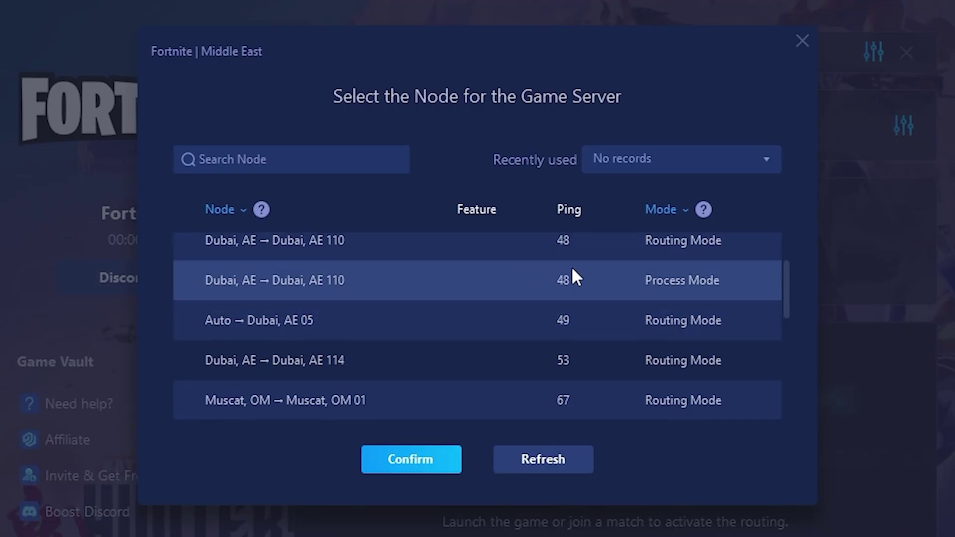
scroll(597, 324, "up", 2)
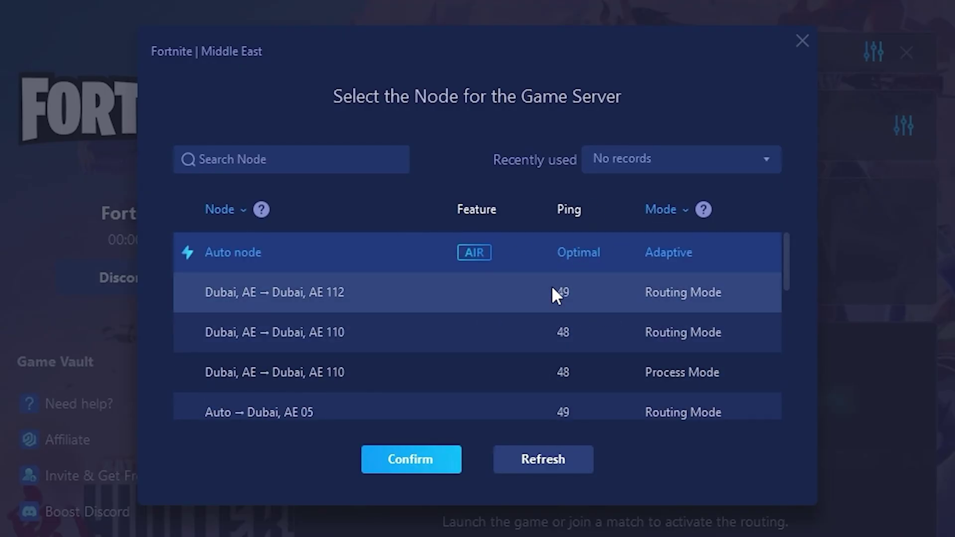
left_click(802, 42)
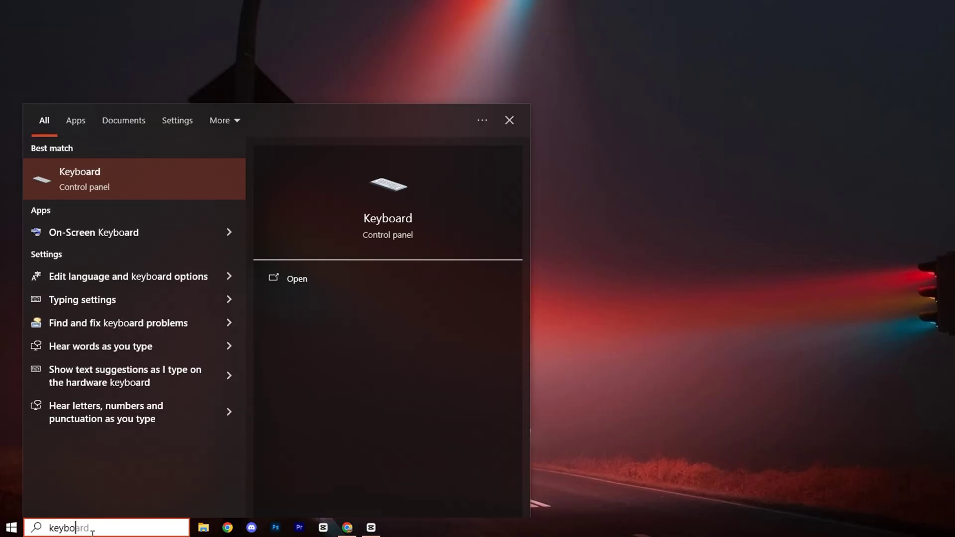
Step: Search Windows for Keyboard, open its Control Panel properties, and move the window fully into view
left_click(154, 188)
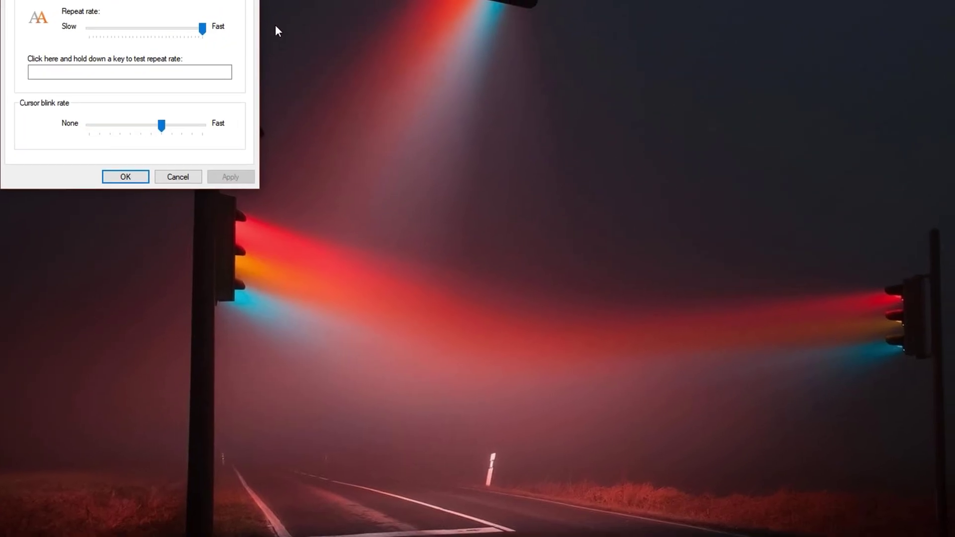
left_click_drag(223, 15, 434, 126)
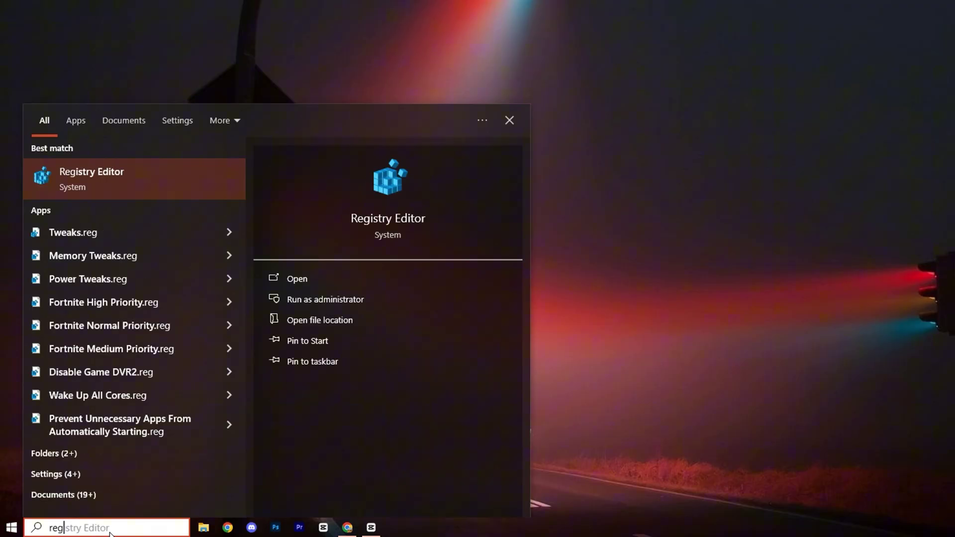
Step: Open Registry Editor from Windows search and go to HKEY_LOCAL_MACHINE\SYSTEM\CurrentControlSet\Services\i8042prt\Parameters
right_click(152, 176)
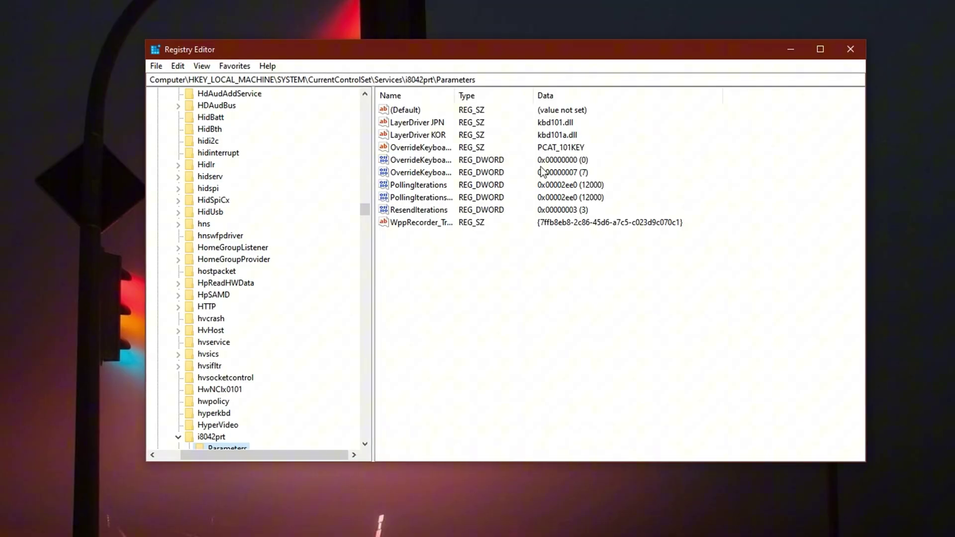
Step: Go to the registry key Computer\HKEY_LOCAL_MACHINE\SYSTEM\CurrentControlSet\Services\kbdclass\Parameters
left_click(487, 77)
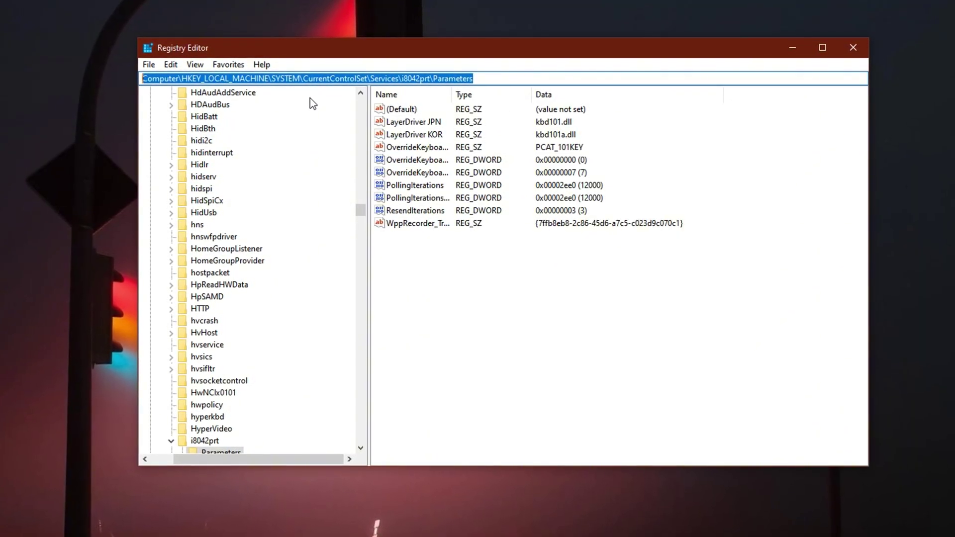
type("Computer\\HKEY_LOCAL_MACHINE\\SYSTEM\\CurrentControlSet\\Services\\kbdclass\\Parameters")
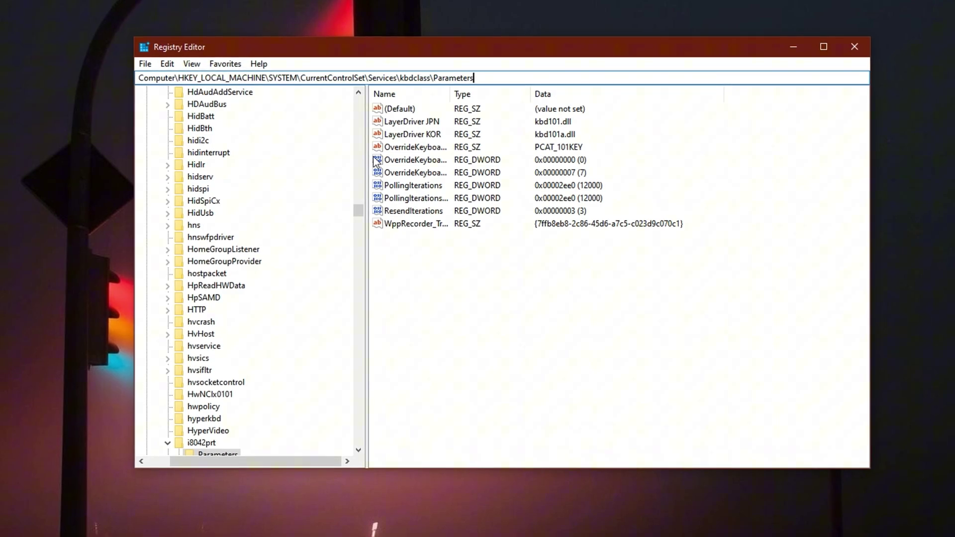
key("Return")
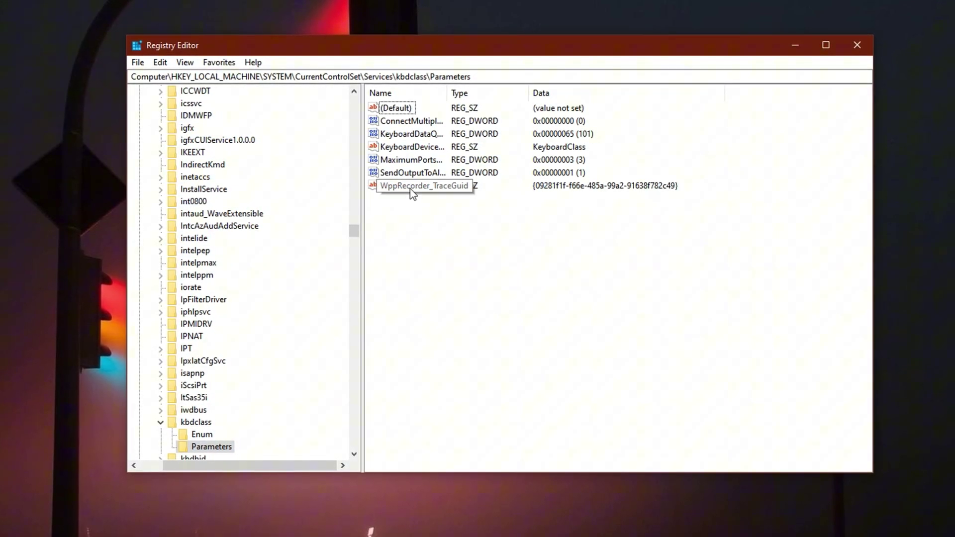
Step: Open the KeyboardDataQueueSize value for editing and confirm its value data as 65 in hexadecimal base
left_click(396, 135)
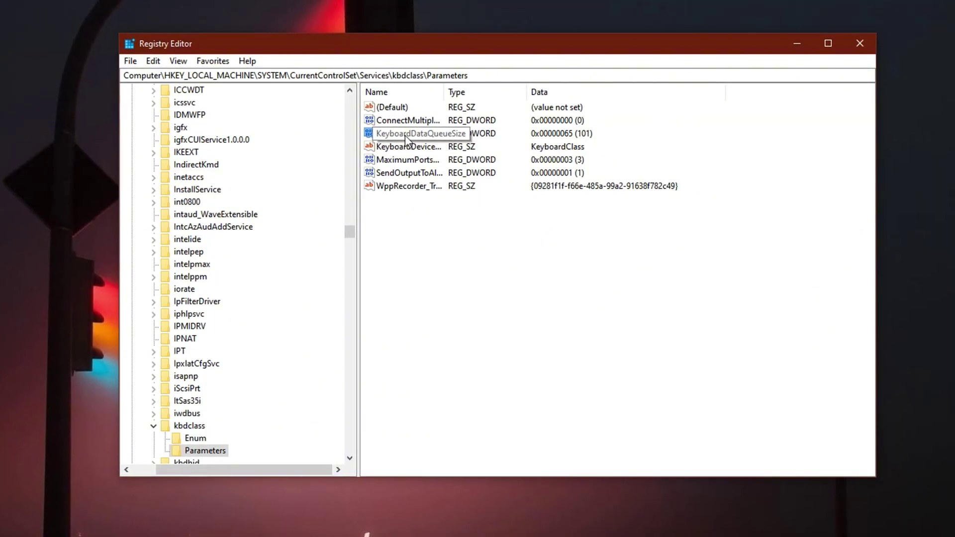
double_click(405, 134)
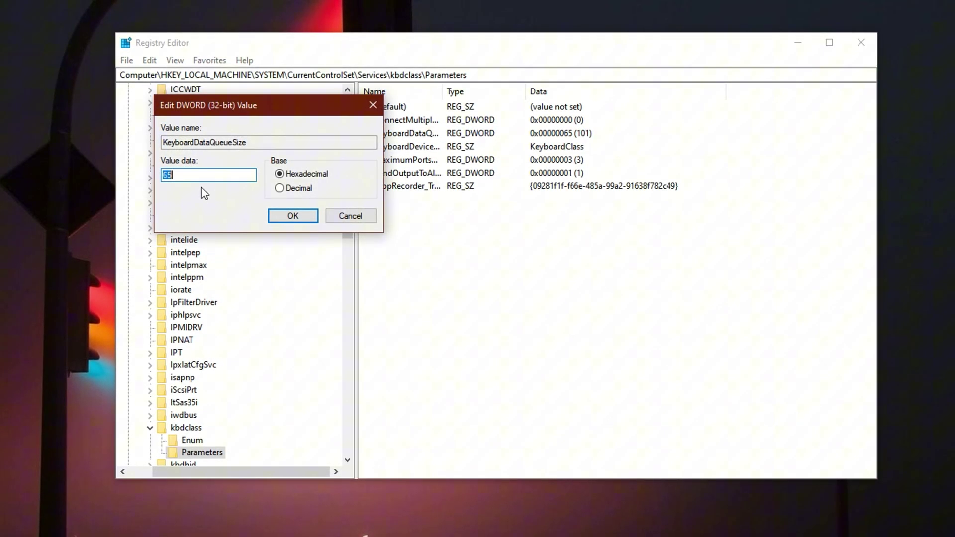
left_click(175, 179)
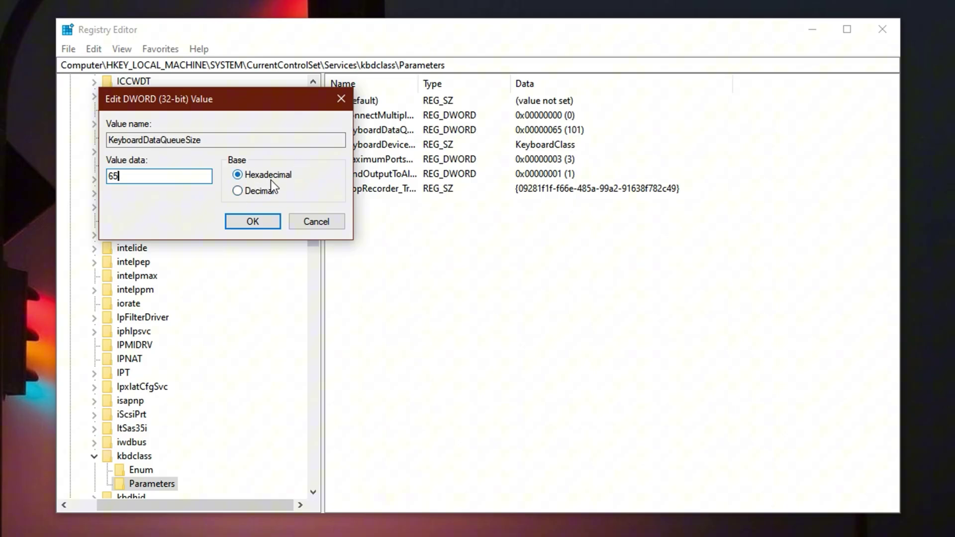
left_click(252, 222)
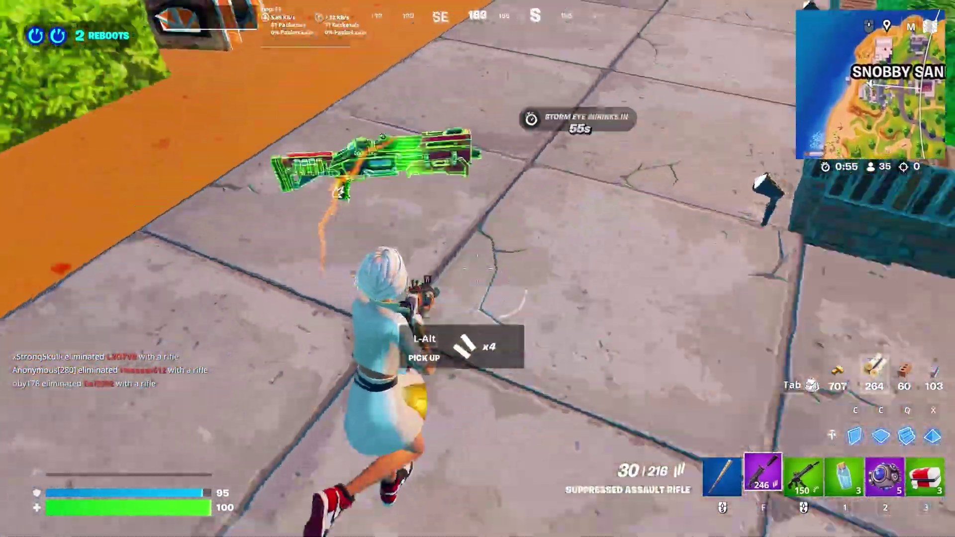
key("alt")
key("q")
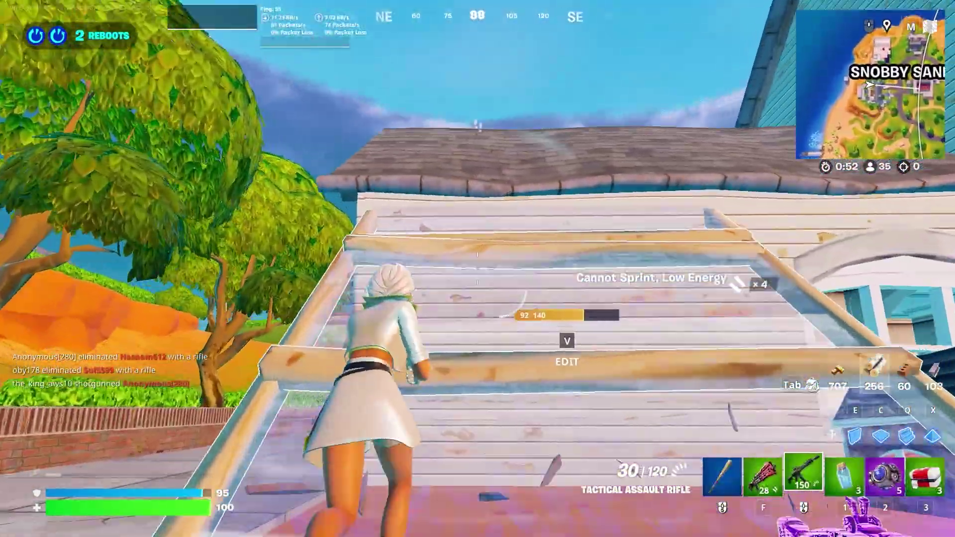
key("f")
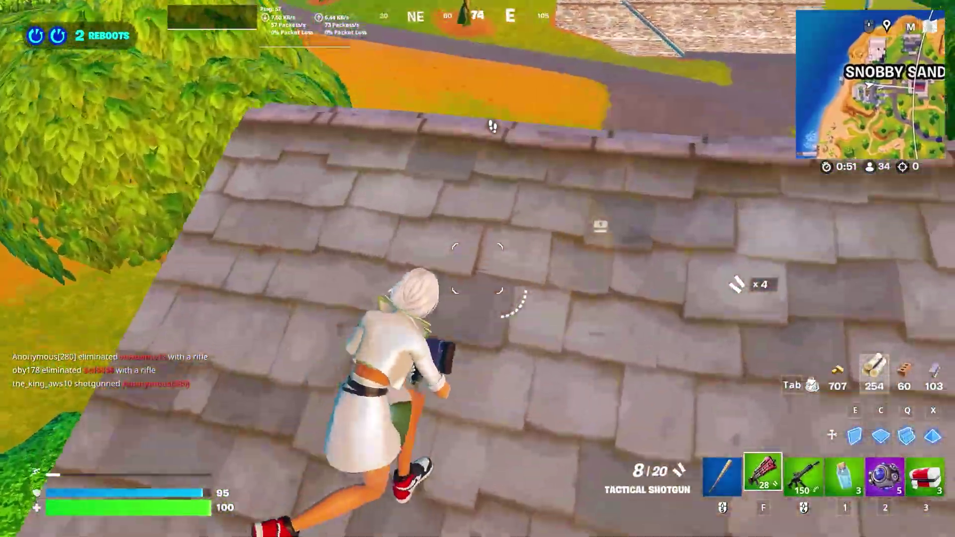
left_click(477, 269)
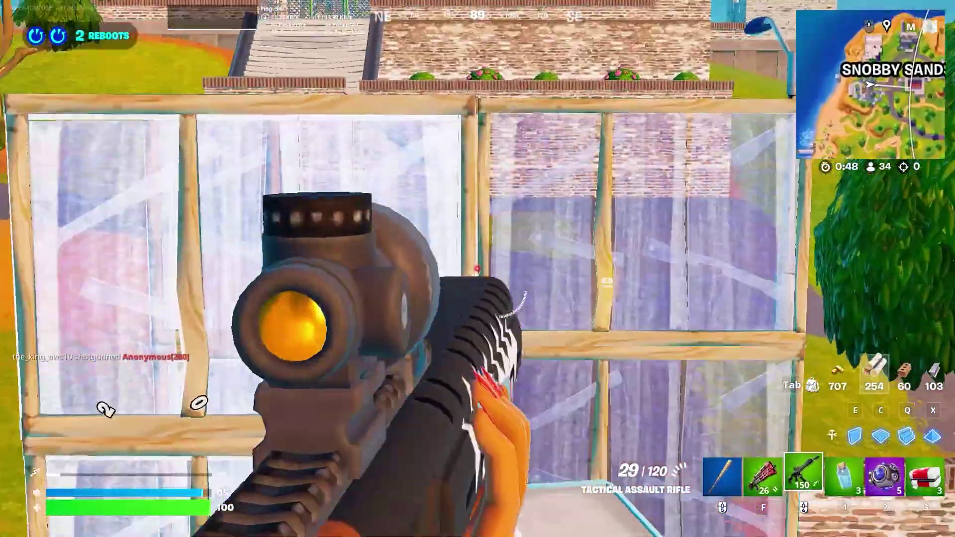